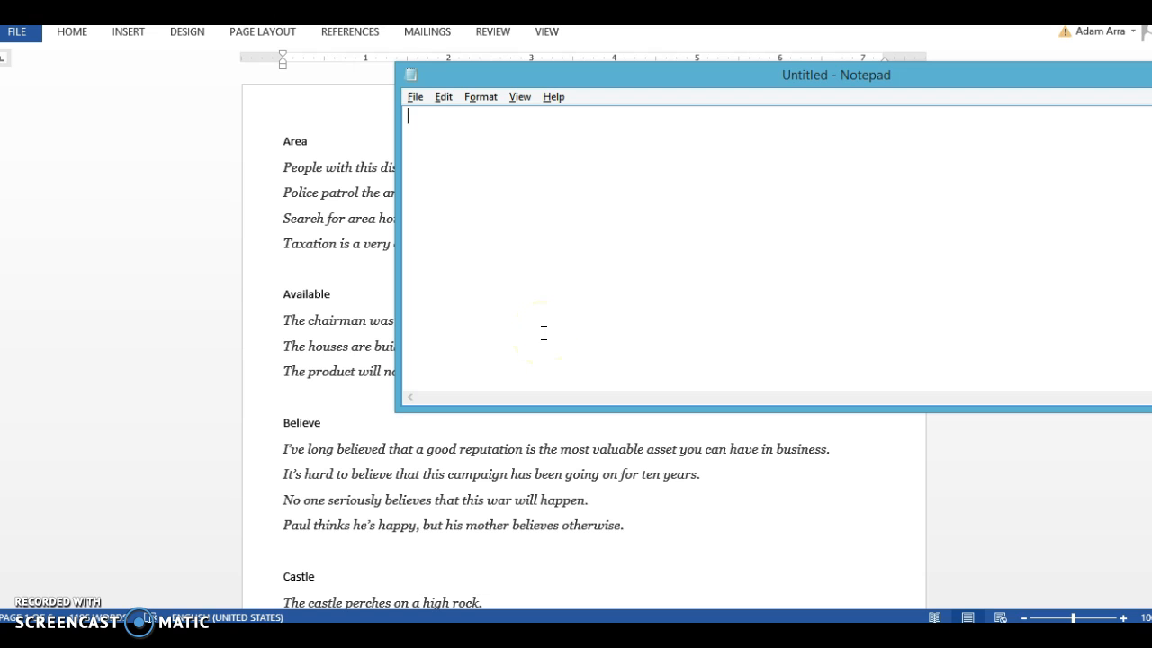
Step: Enter question number 1. with blank options a) to f) on separate lines, followed by a blank line and number 2
click(629, 283)
text(1. )
text(a)
text())
key(Return)
text(b) c) D))
key(BackSpace)
key(BackSpace)
text(d))
key(Return)
text(E)
key(BackSpace)
text(e))
key(Return)
text(f)  )
text(2.)
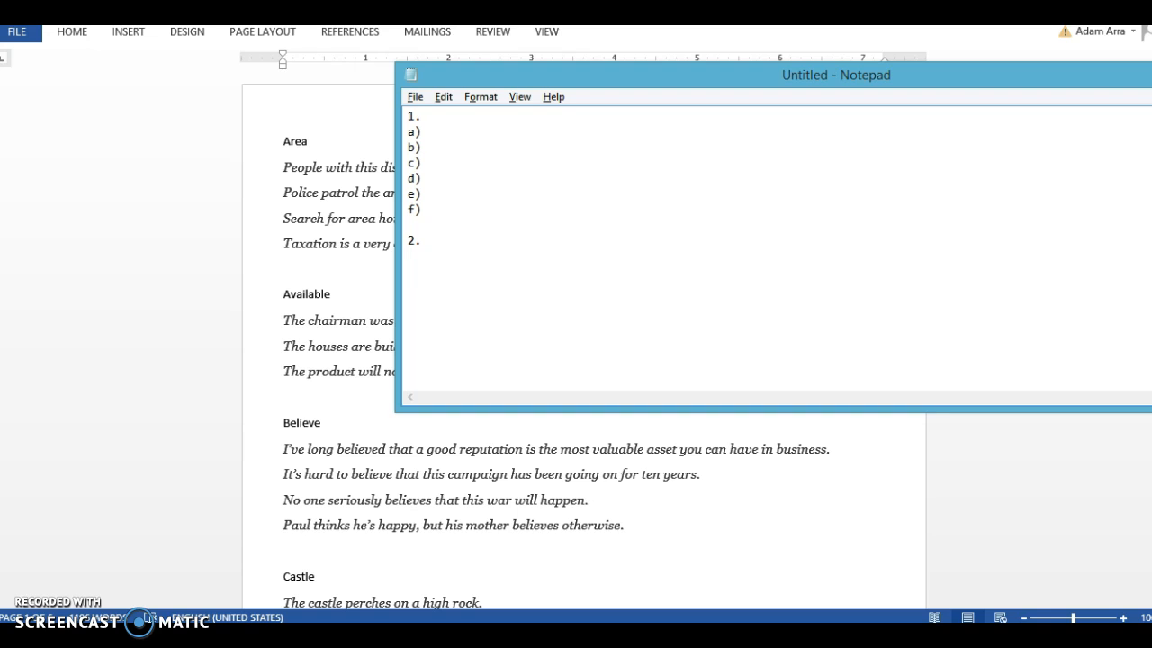
Step: Copy the a) to f) option list from question 1 to the line beneath number 2
drag(406, 132, 435, 206)
key(ctrl+c)
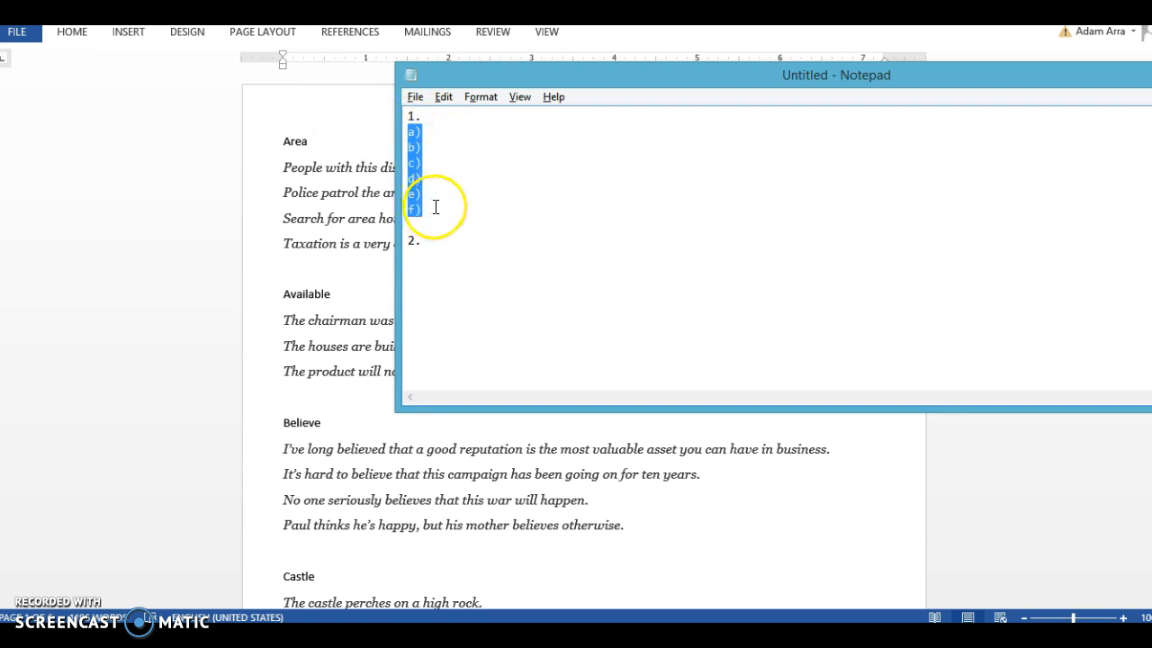
click(428, 257)
key(ctrl+v)
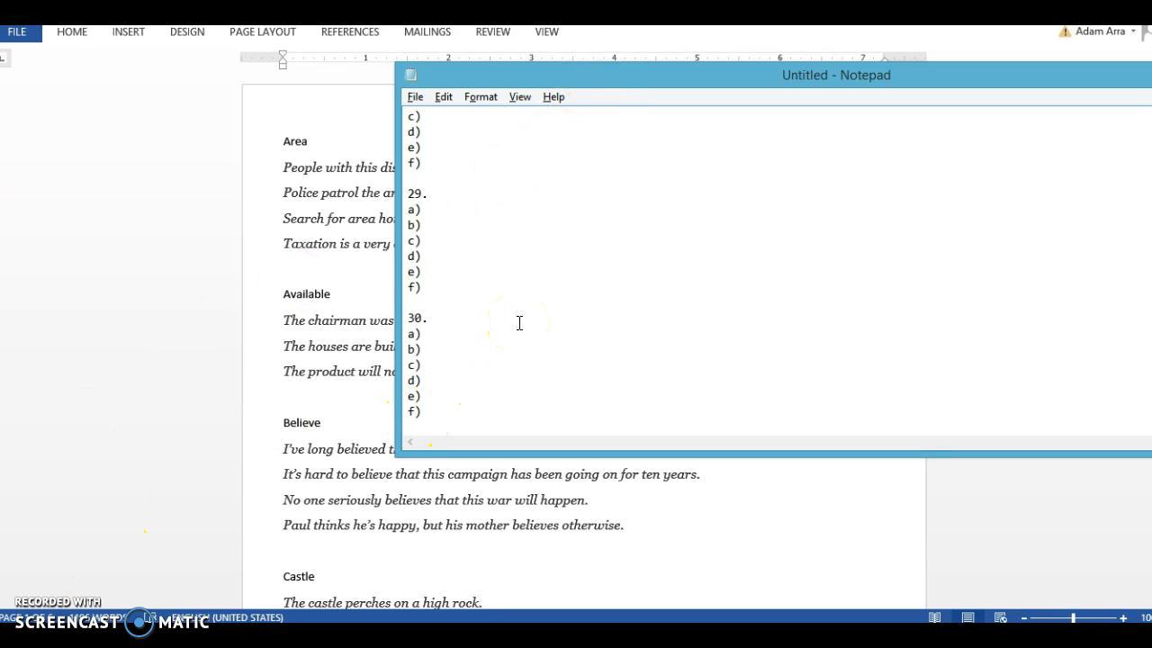
Step: Review the numbered question blocks from question 30 back up to question 1
key(Up)
key(Up)
key(Up)
key(Up)
key(Up)
key(Up)
key(Up)
key(Up)
key(Up)
key(Up)
key(Up)
key(Up)
key(Up)
key(Up)
key(Up)
key(Up)
key(Up)
key(Up)
key(Up)
key(Up)
key(Up)
key(Up)
key(Up)
key(Up)
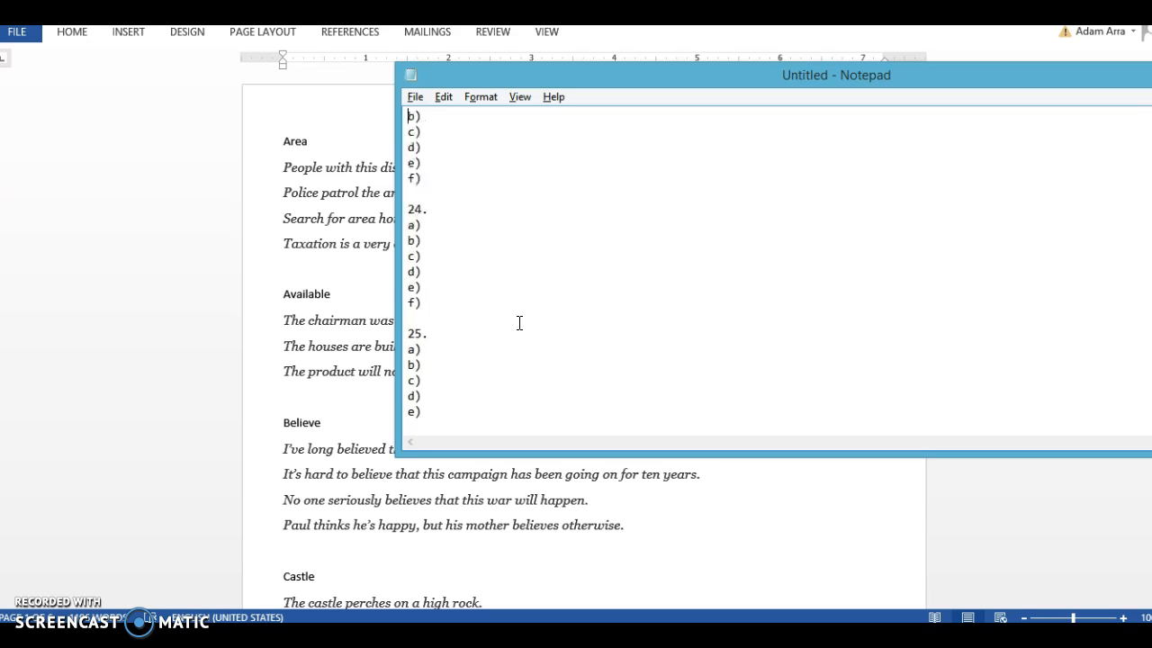
key(Up)
key(Up)
key(Up)
key(Up)
key(Up)
key(Up)
key(Up)
key(Up)
key(Up)
key(Up)
key(Up)
key(Up)
key(Up)
key(Up)
key(Up)
key(Up)
key(Up)
key(Up)
key(Up)
key(Up)
key(Up)
key(Up)
key(Up)
key(Up)
key(Up)
key(Up)
key(Up)
key(Up)
key(Up)
key(Up)
key(Up)
key(Up)
key(Up)
key(Up)
key(Up)
key(Up)
key(Up)
key(Up)
key(Up)
key(Up)
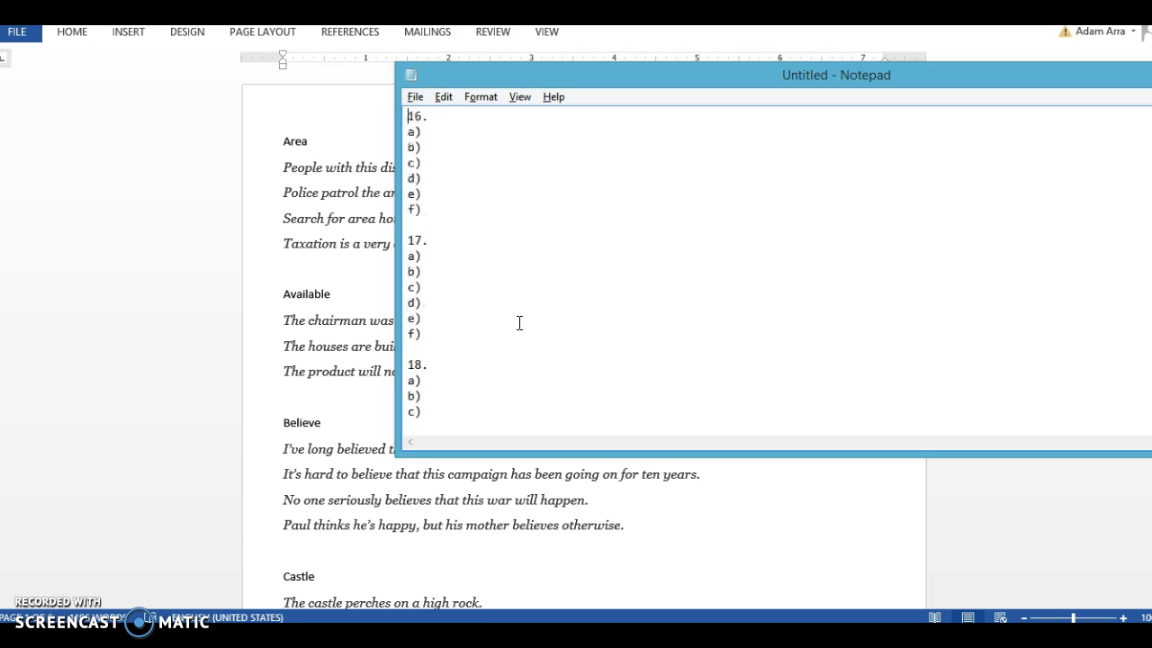
key(Up)
key(Up)
key(Up)
key(Up)
key(Up)
key(Up)
key(Up)
key(Up)
key(Up)
key(Up)
key(Up)
key(Up)
key(Up)
key(Up)
key(Up)
key(Up)
key(Up)
key(Up)
key(Up)
key(Up)
key(Up)
key(Up)
key(Up)
key(Up)
key(Up)
key(Up)
key(Up)
key(Up)
key(Up)
key(Up)
key(Up)
key(Up)
key(Up)
key(Up)
key(Up)
key(Up)
key(Up)
key(Up)
key(Up)
key(Up)
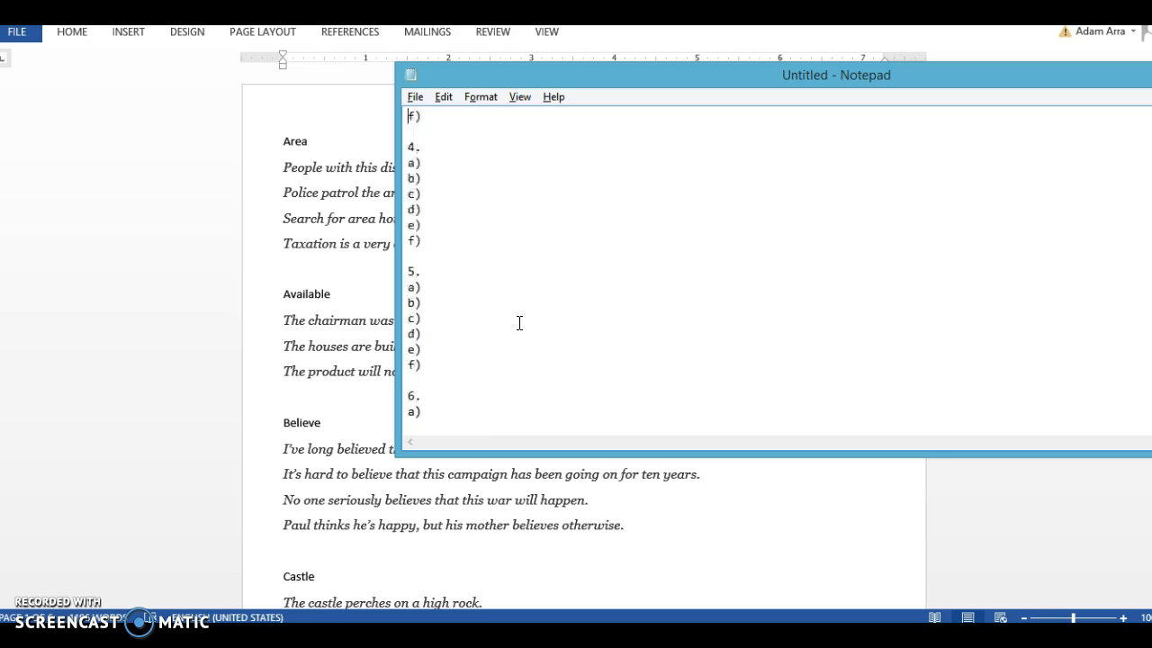
key(Up)
key(Up)
key(Up)
key(Up)
key(Up)
key(Up)
key(Up)
key(Up)
key(Up)
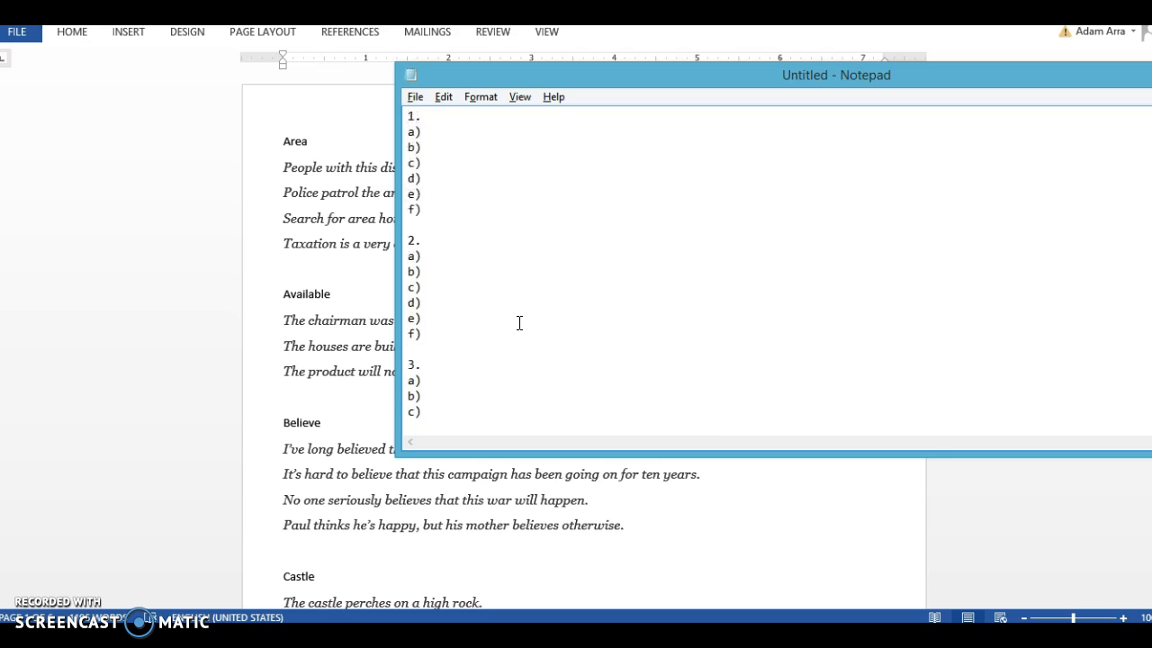
Step: Mark the correct answers with an asterisk before option a) of question 1, b) of question 2 and c) of question 3
click(409, 133)
text(*)
click(409, 273)
text(*)
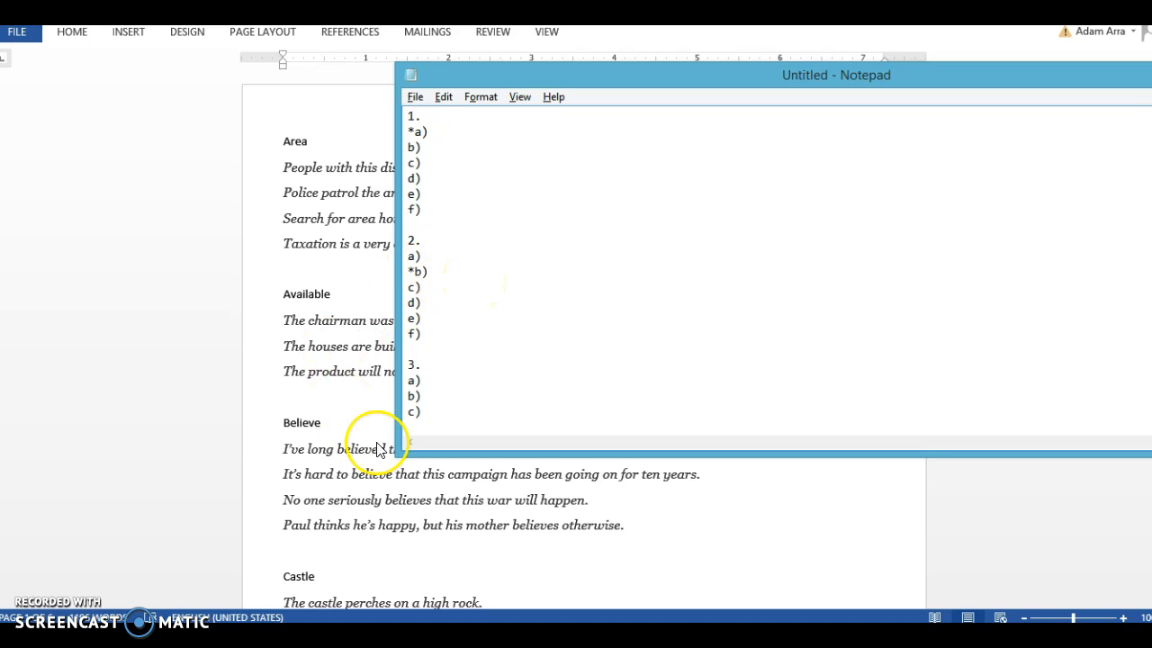
click(409, 411)
text(*)
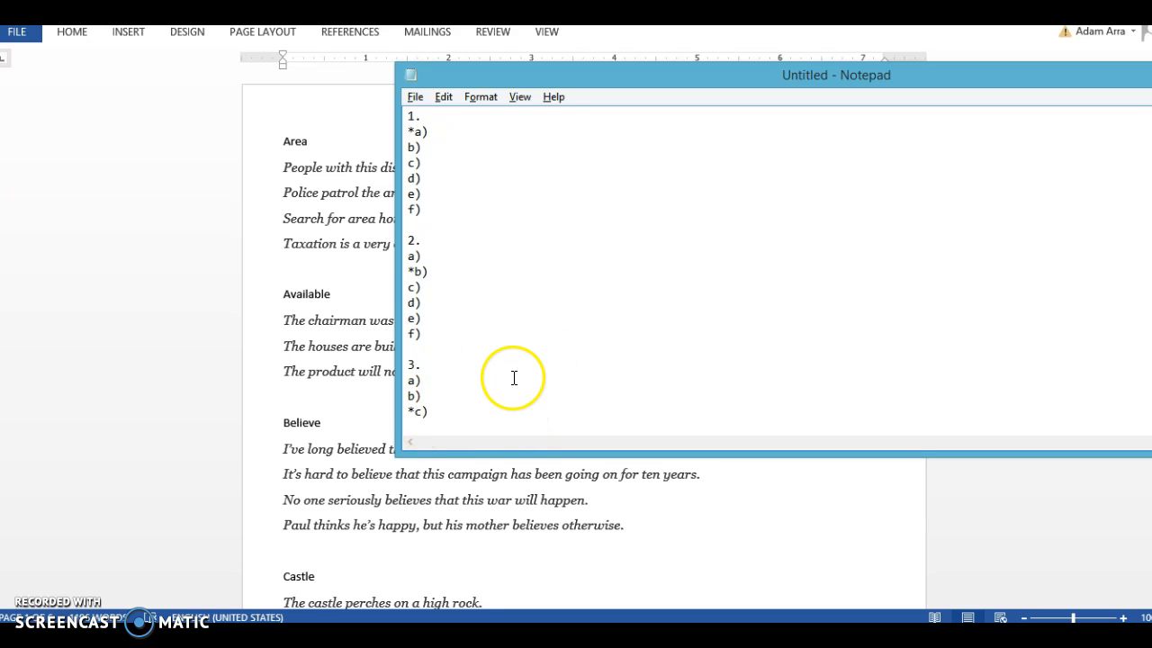
Step: Put an asterisk before option d) of question 4, e) of question 5 and f) of question 6
scroll(513, 378, down, 3)
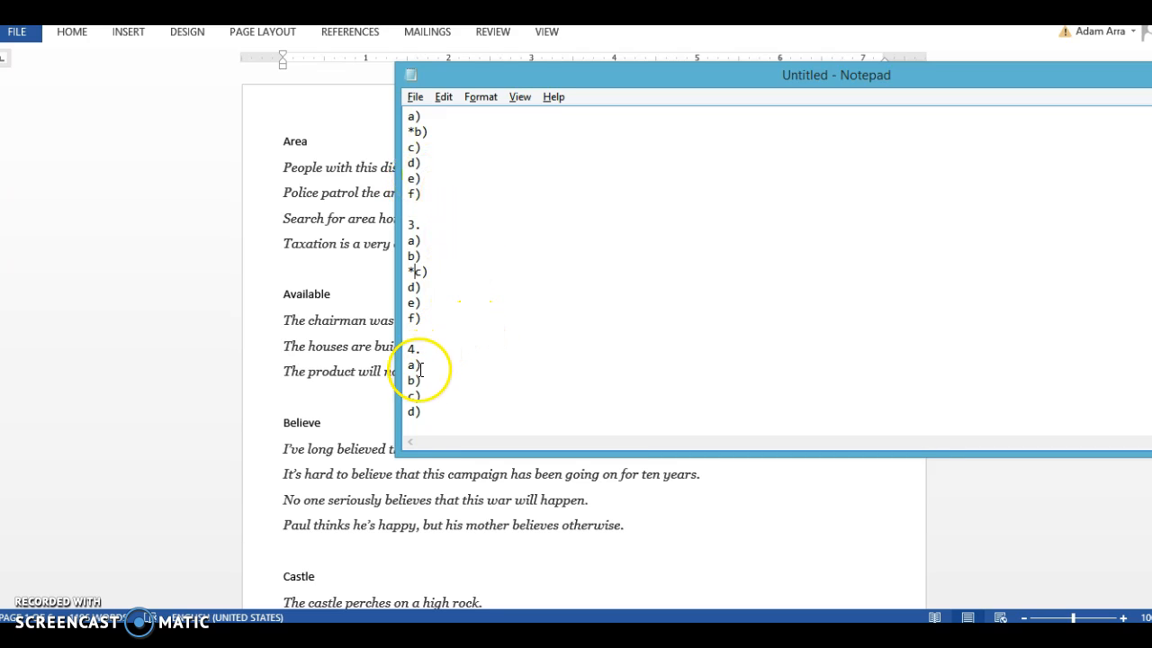
scroll(460, 383, down, 1)
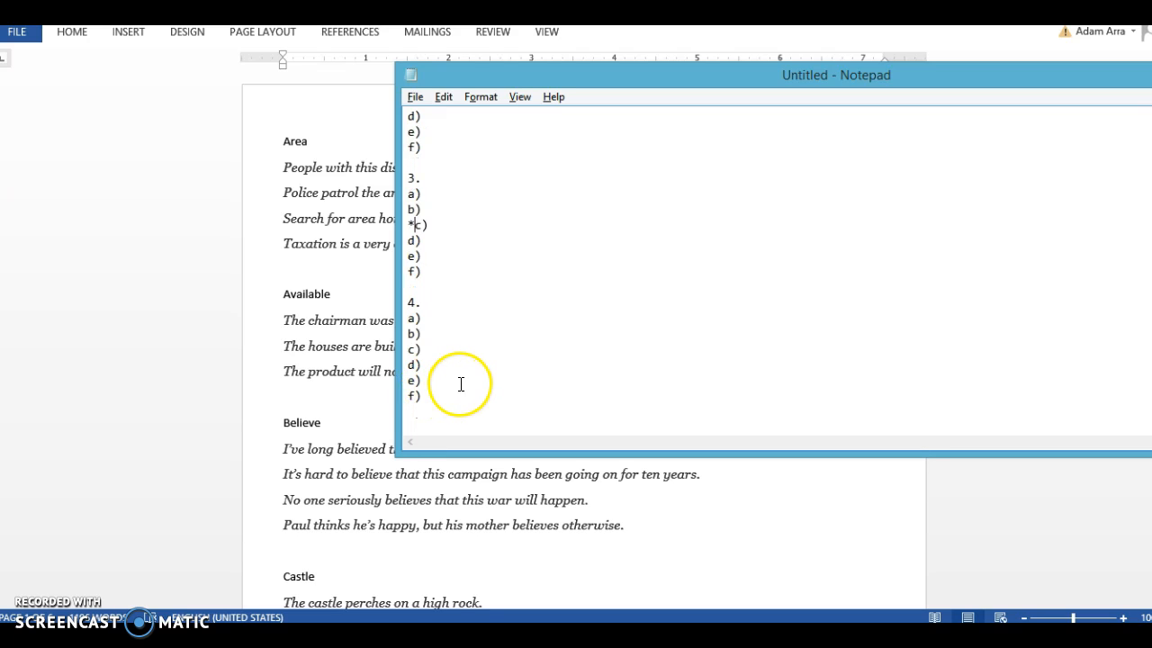
click(407, 368)
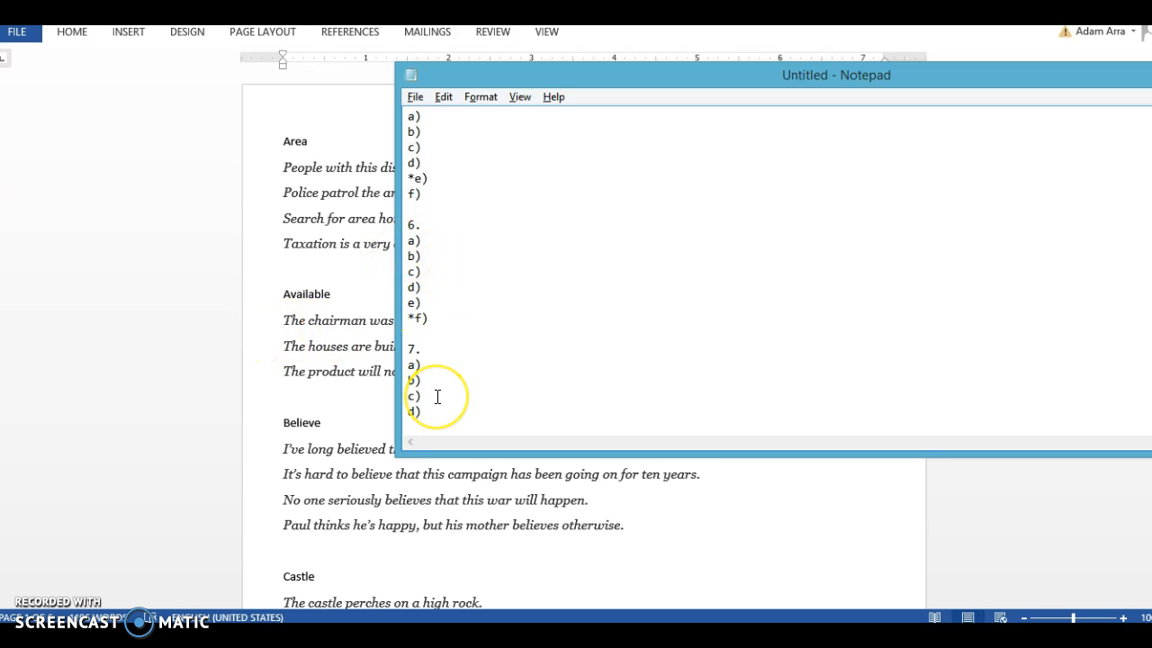
scroll(437, 397, down, 1)
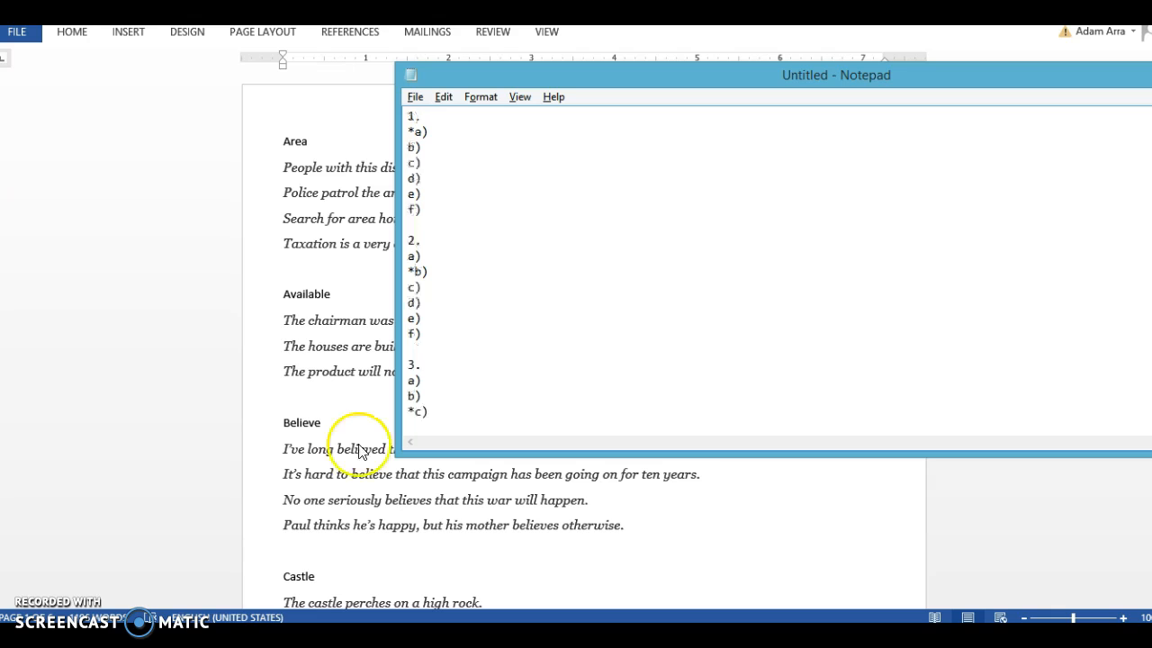
Step: Save the text file as "30 MC question template" in the Level 2 folder
click(415, 97)
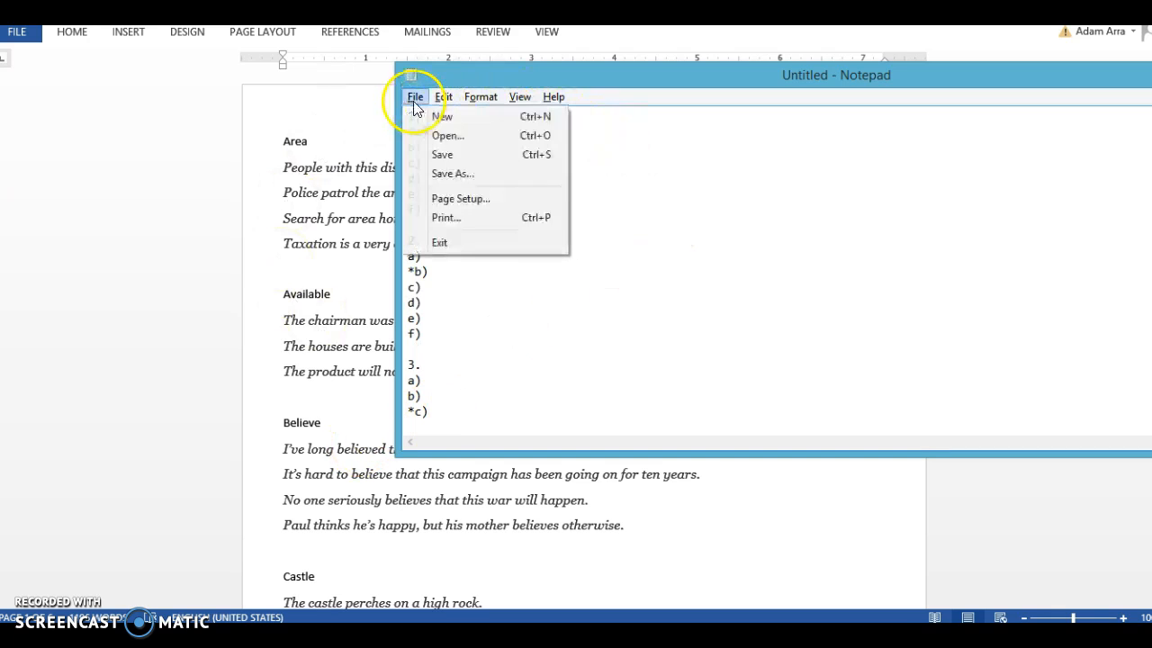
click(454, 174)
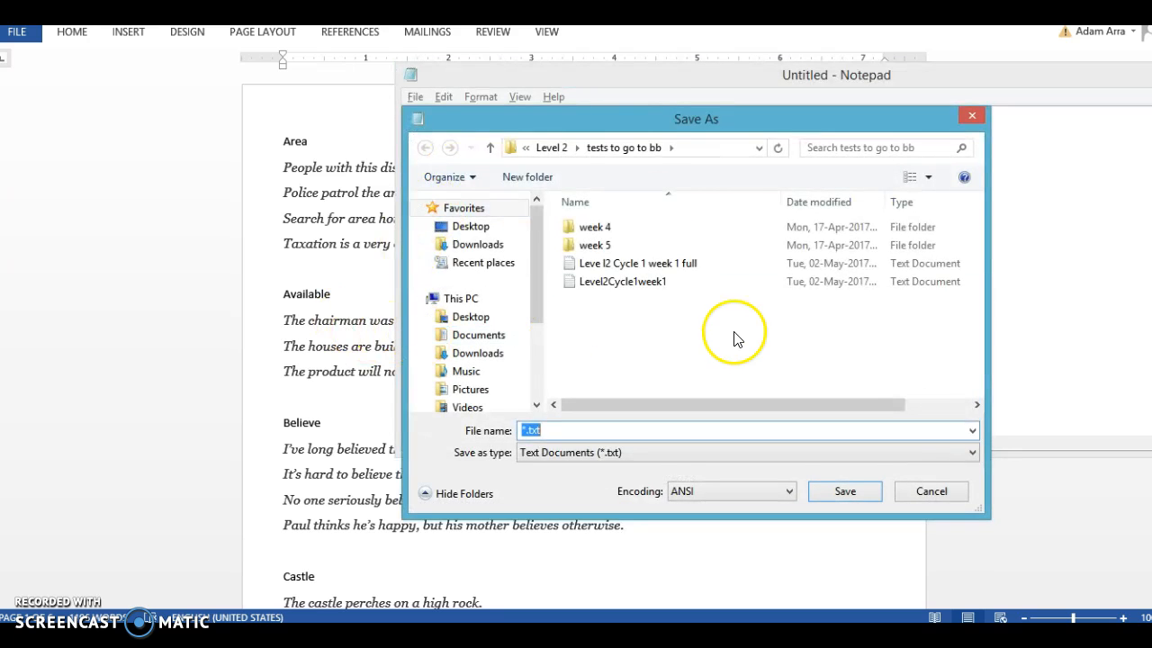
click(548, 148)
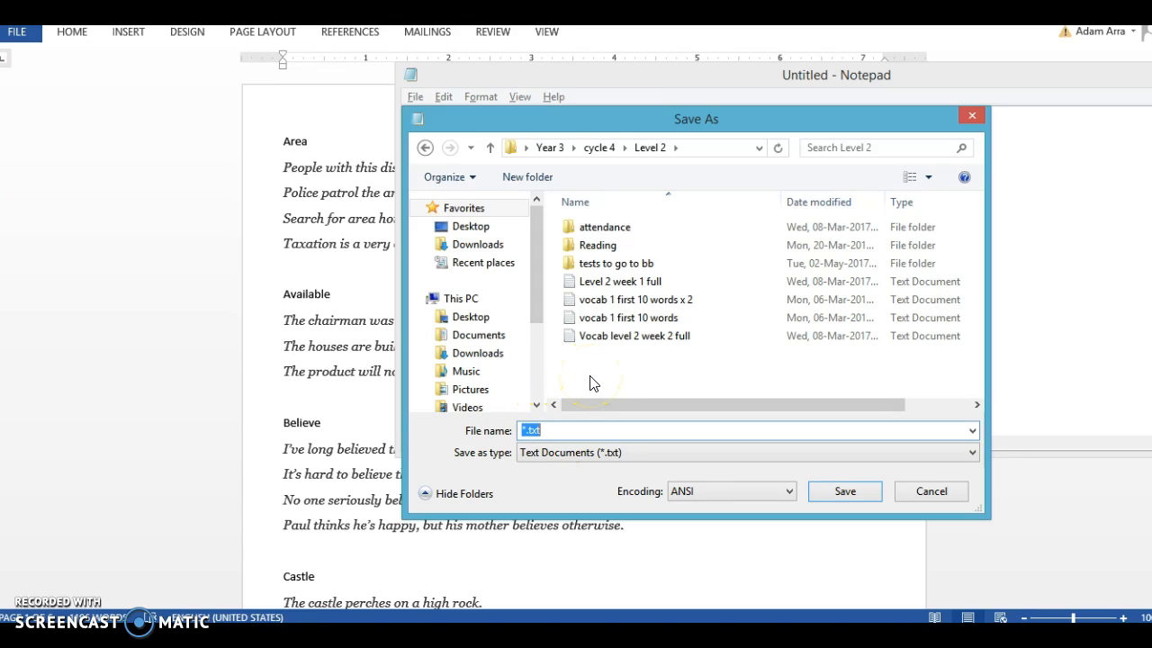
text(30 question template)
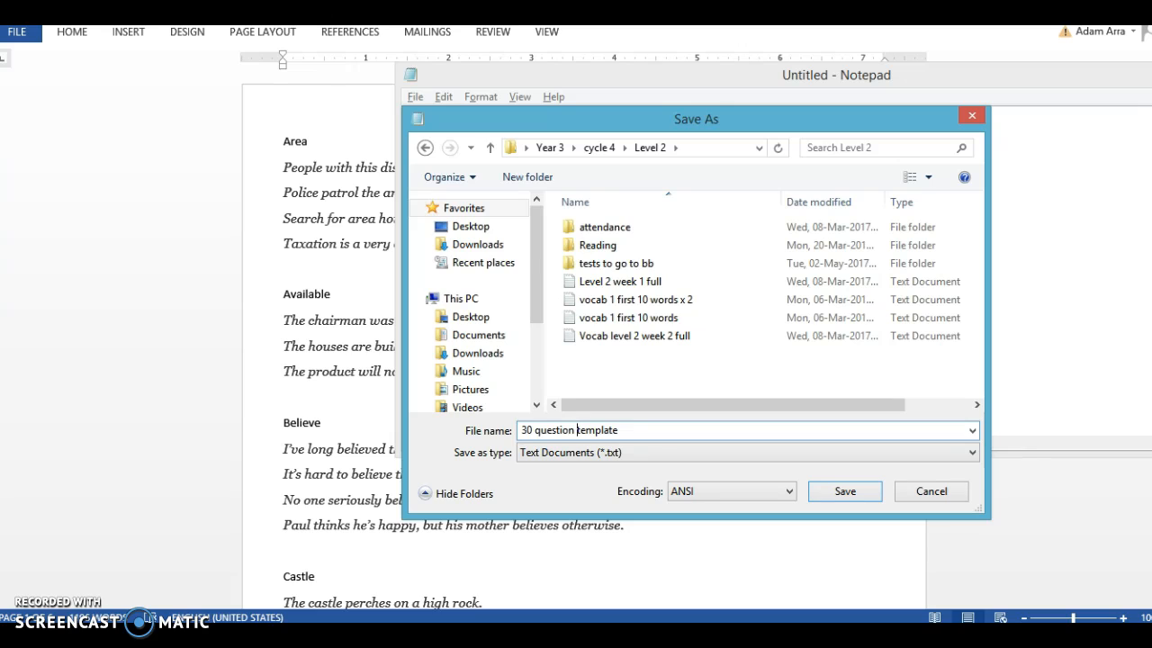
click(535, 430)
text(MC)
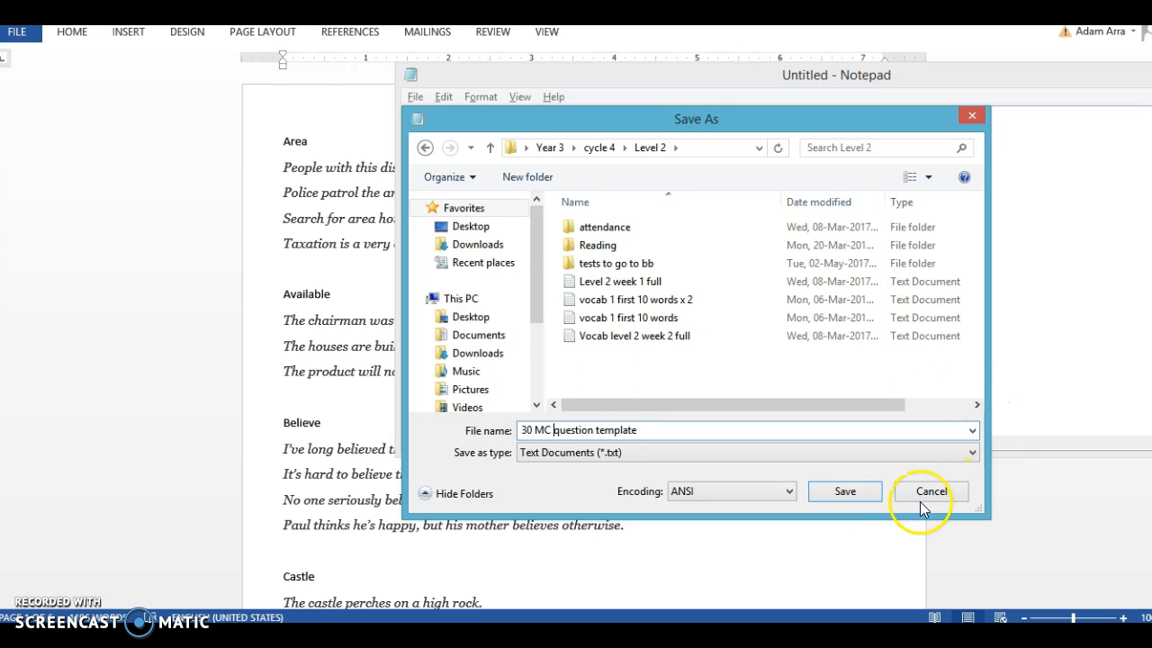
click(844, 491)
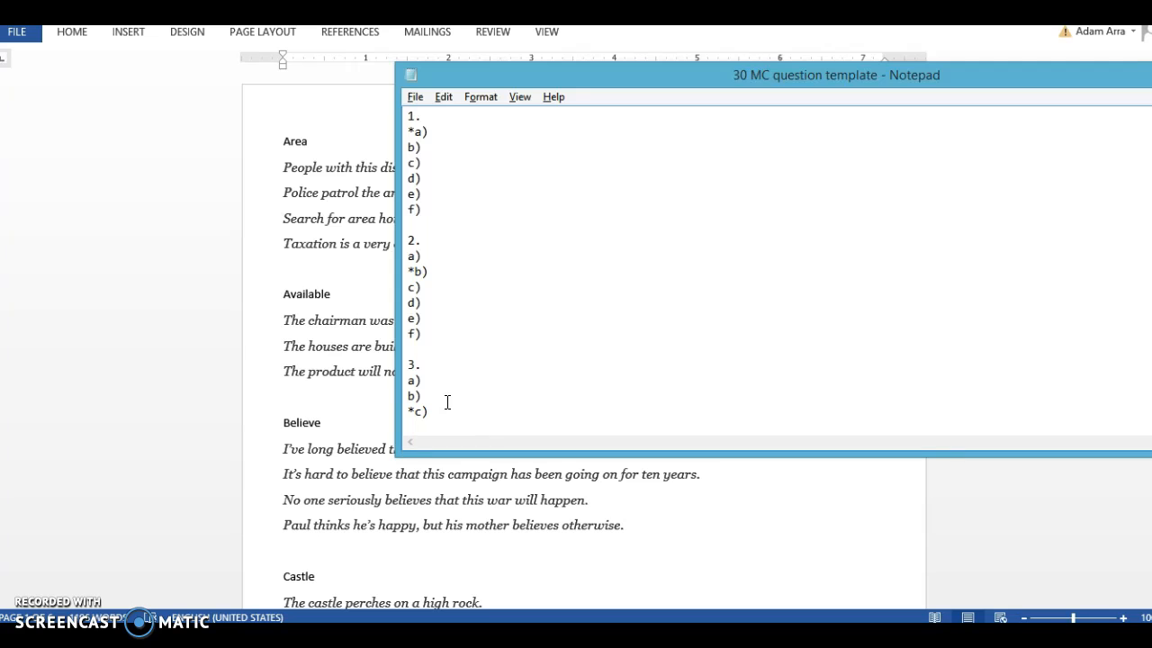
Step: Copy the sentence "Police patrol the area regularly." from the Word document into question 1 of the Notepad template
drag(531, 71, 723, 104)
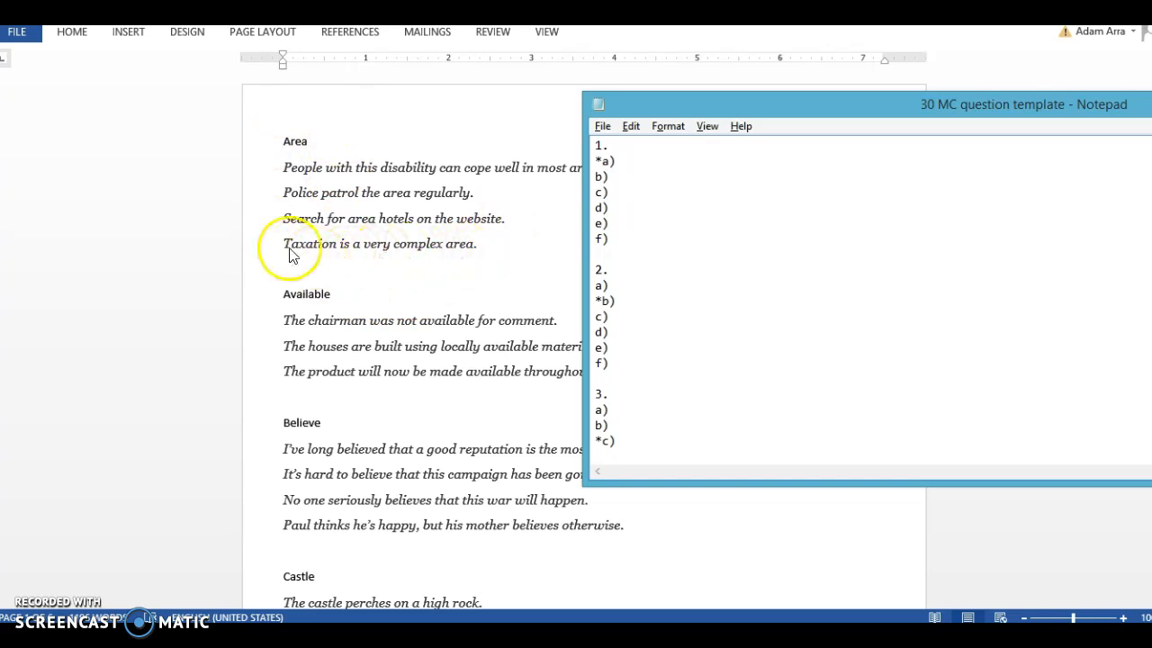
click(283, 192)
drag(285, 191, 475, 197)
key(ctrl+c)
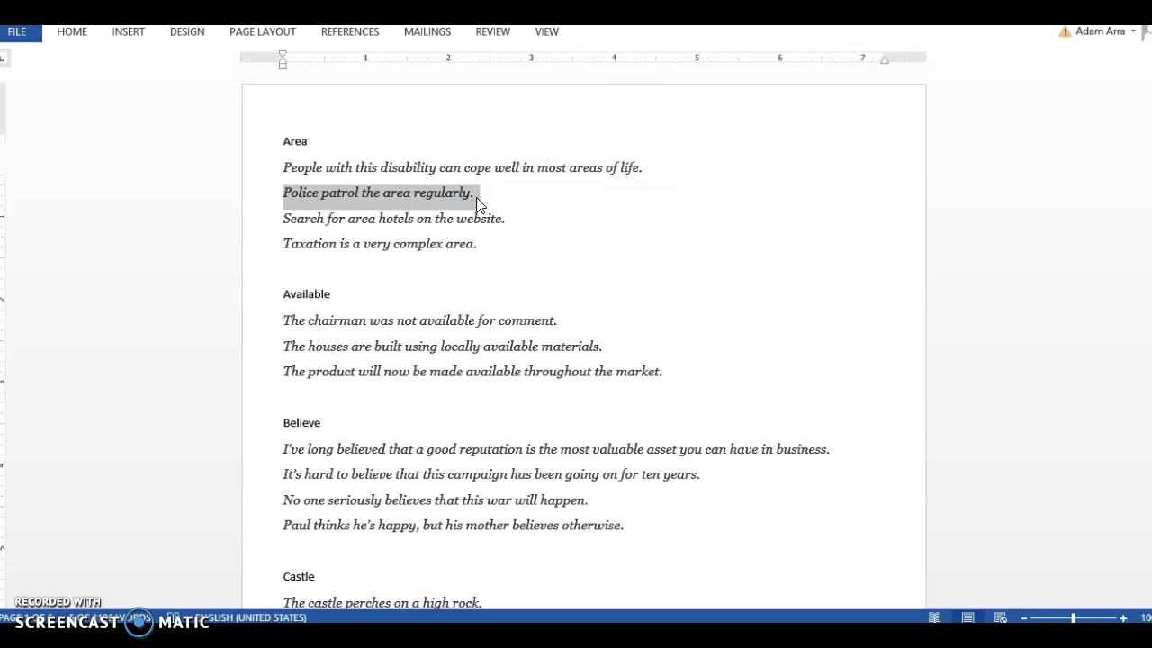
key(alt+Tab)
click(675, 145)
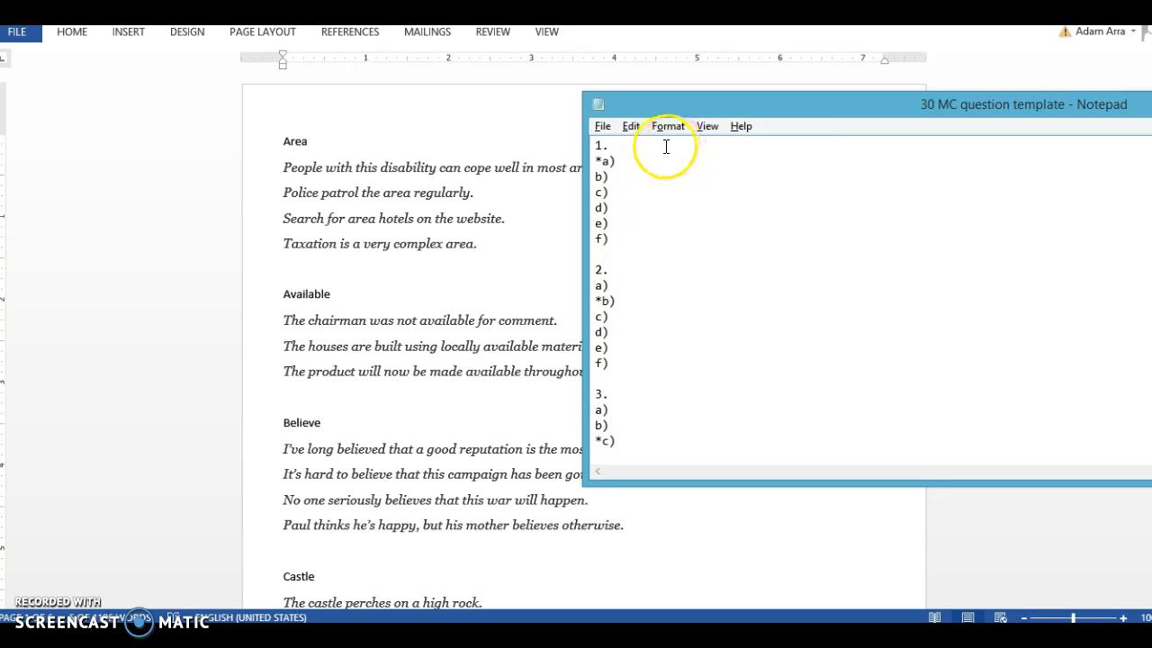
key(ctrl+v)
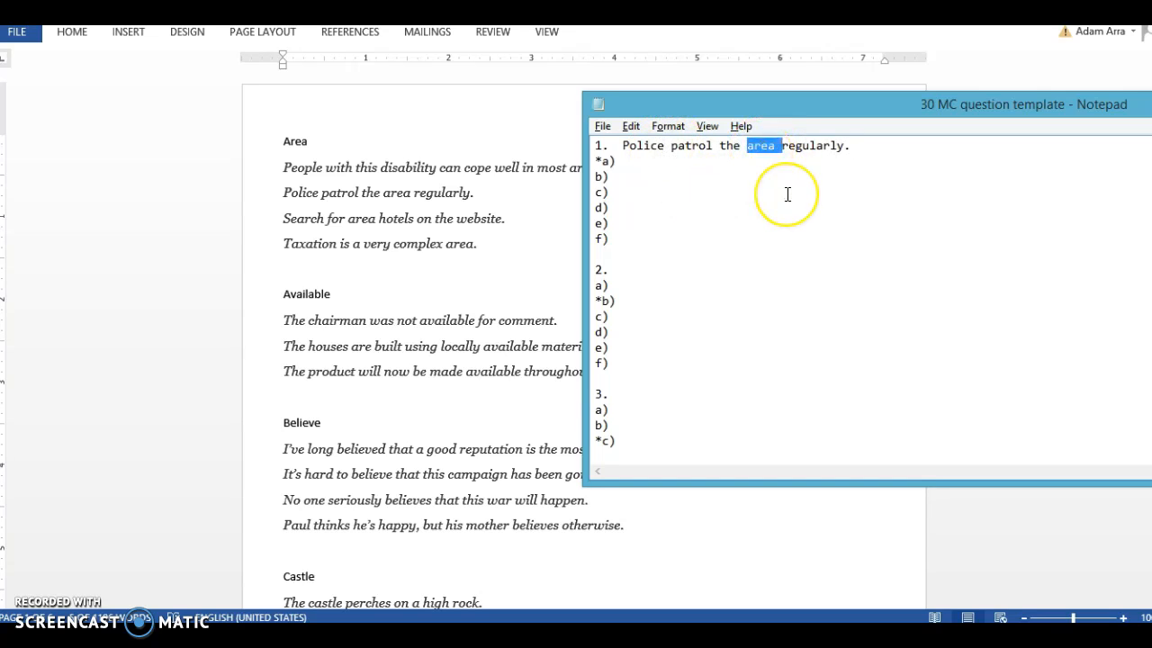
Step: Enter "area" as option a) of question 1 and replace that word in the question sentence with the blank "_____"
click(615, 162)
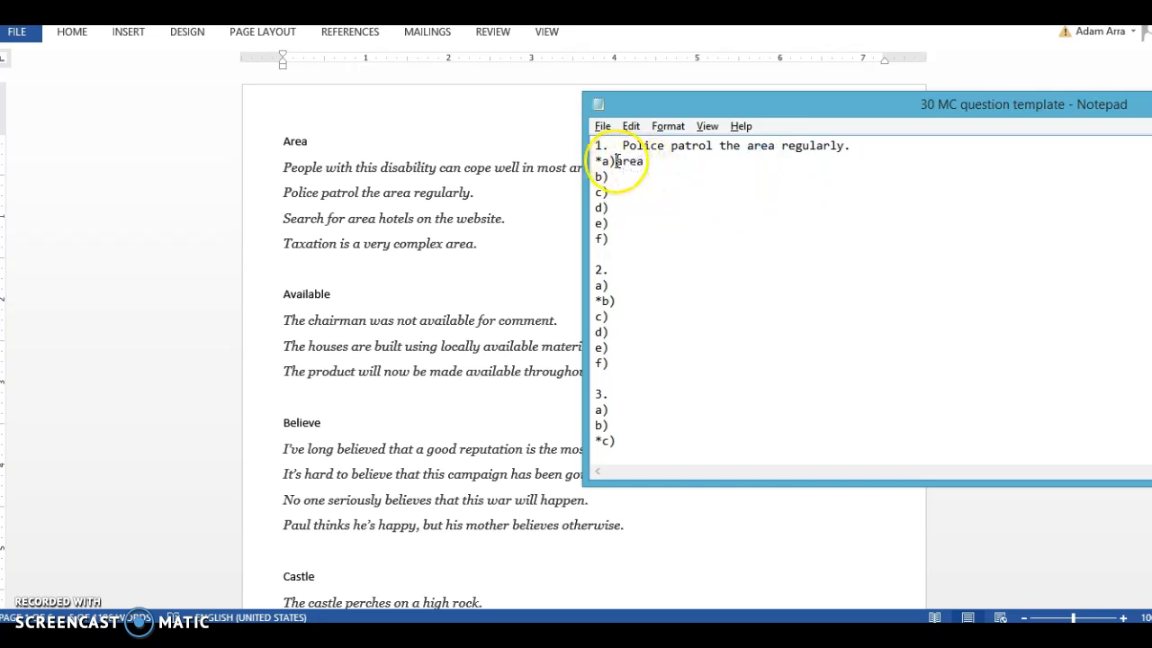
key(BackSpace)
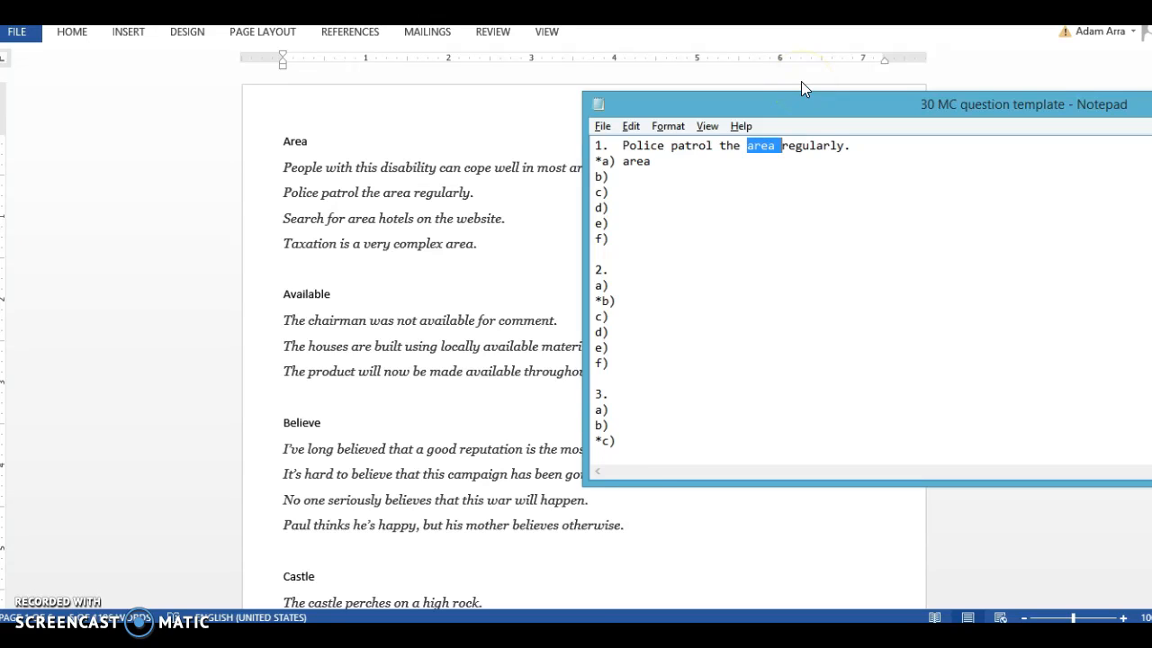
text(_____)
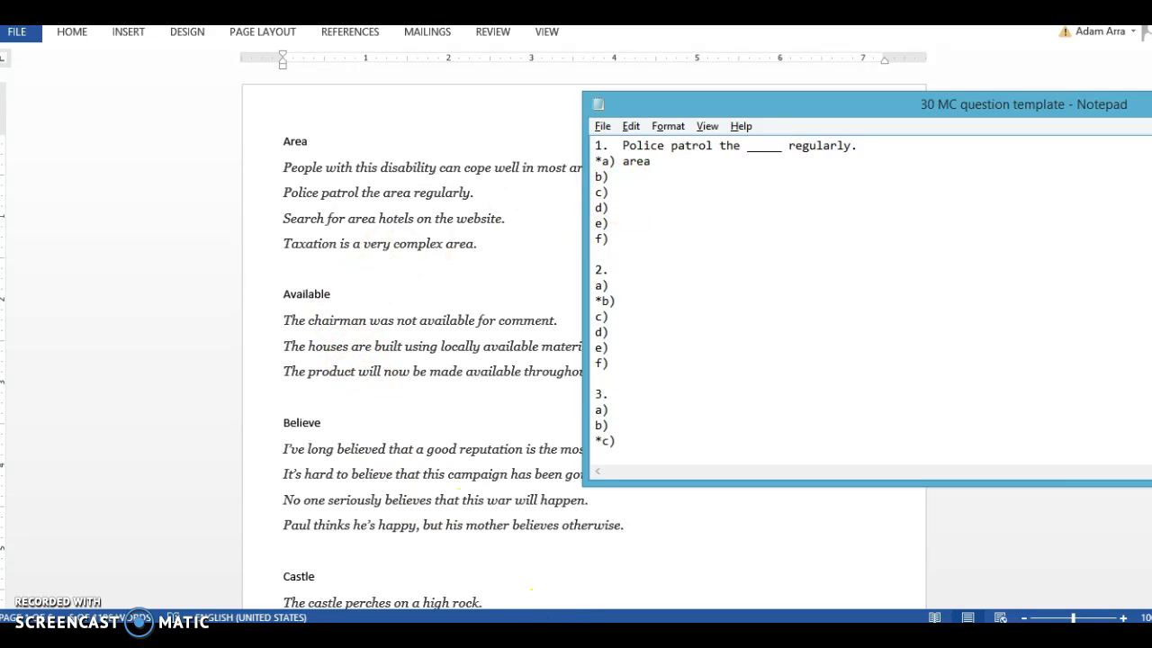
Step: Switch to the vocabulary quiz PDF and copy "countryside" from the Quiz 1 column into option b) of question 1 in Notepad
click(450, 546)
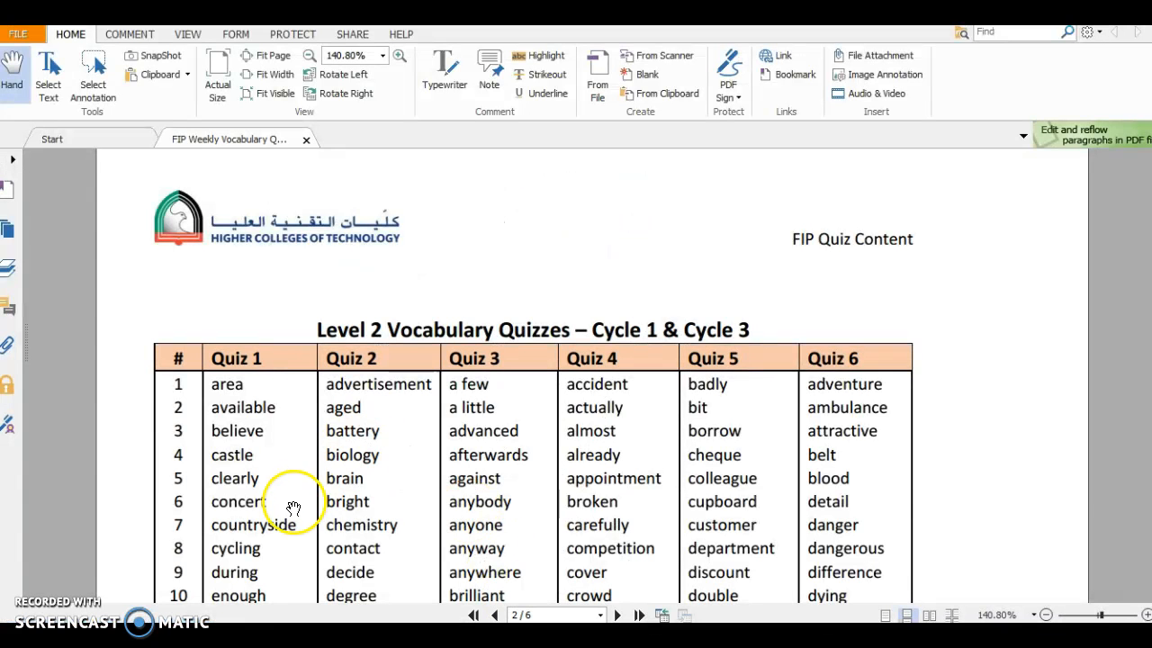
scroll(288, 501, down, 10)
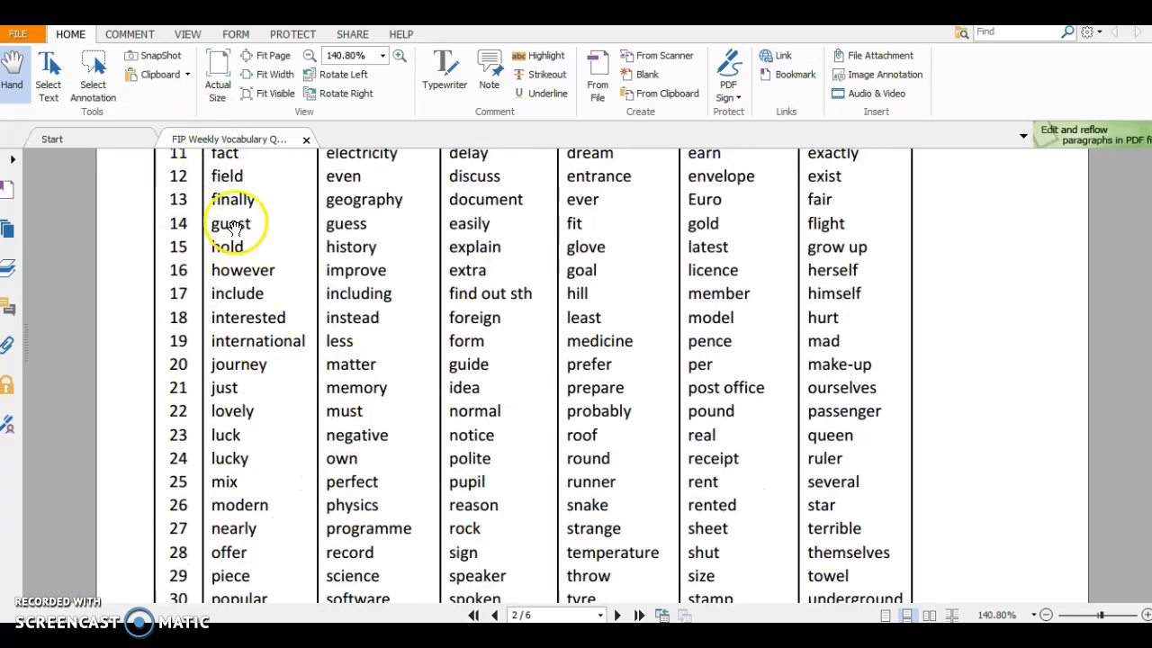
scroll(226, 432, down, 3)
scroll(232, 428, up, 6)
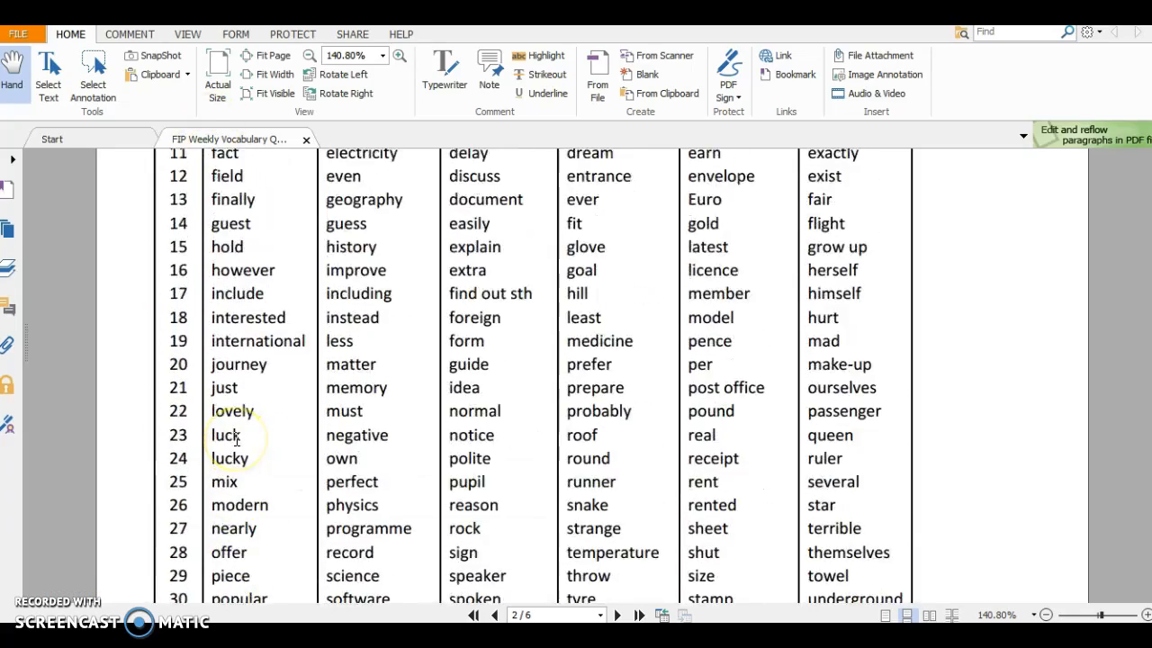
scroll(237, 439, up, 2)
scroll(193, 437, down, 4)
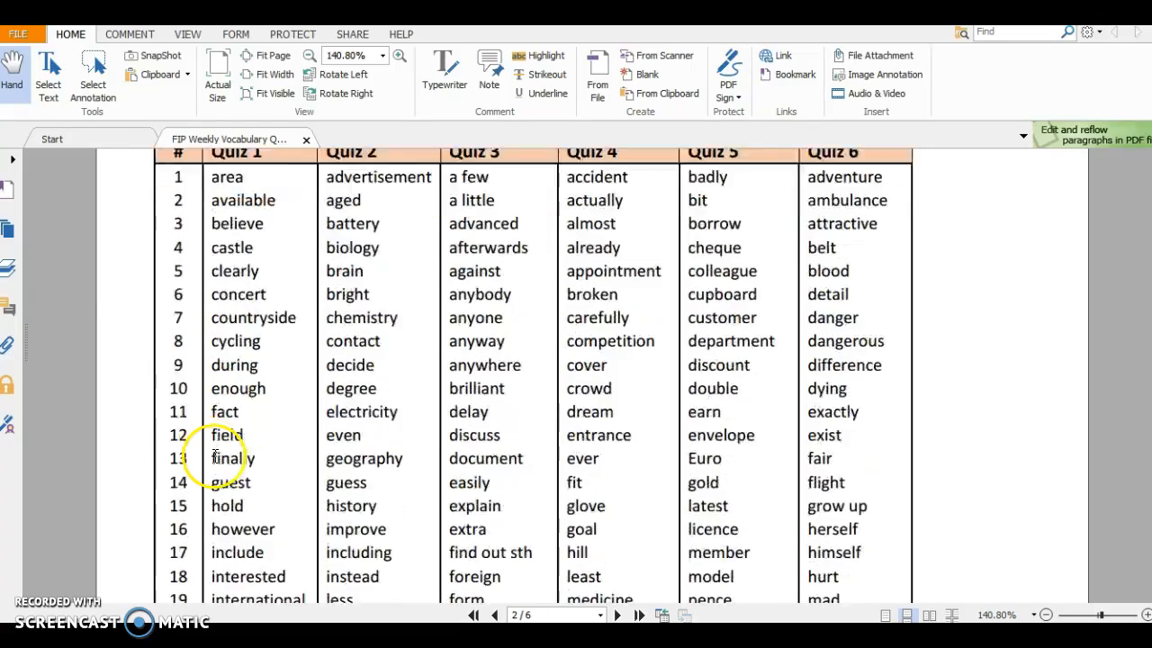
scroll(180, 436, up, 4)
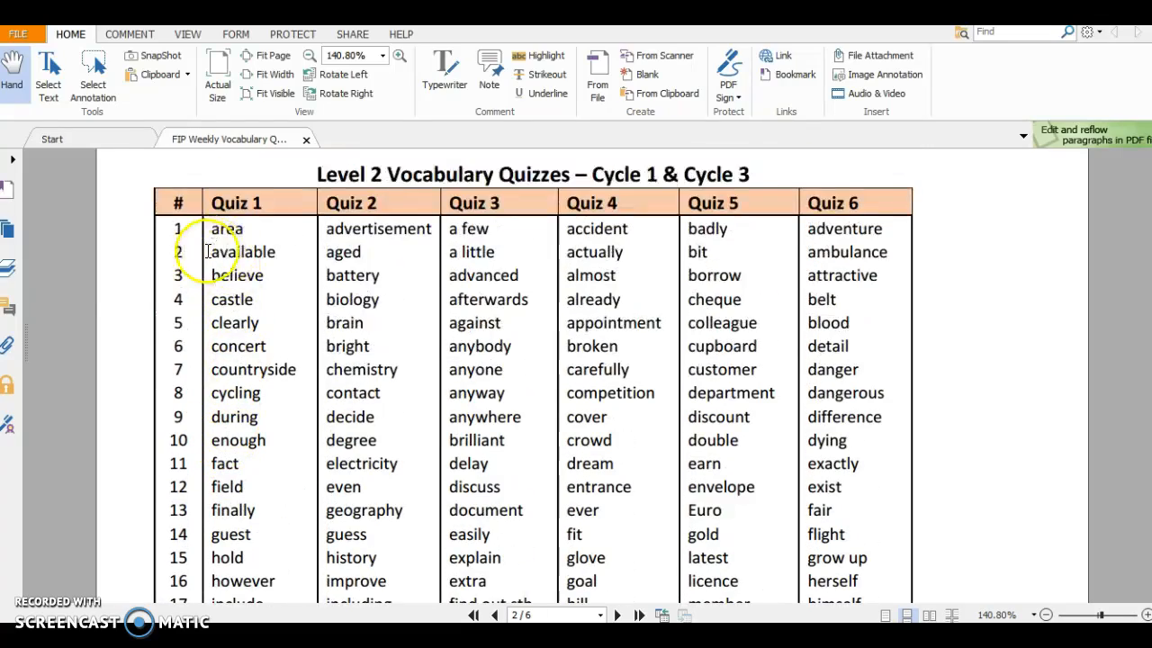
double_click(244, 370)
key(ctrl+c)
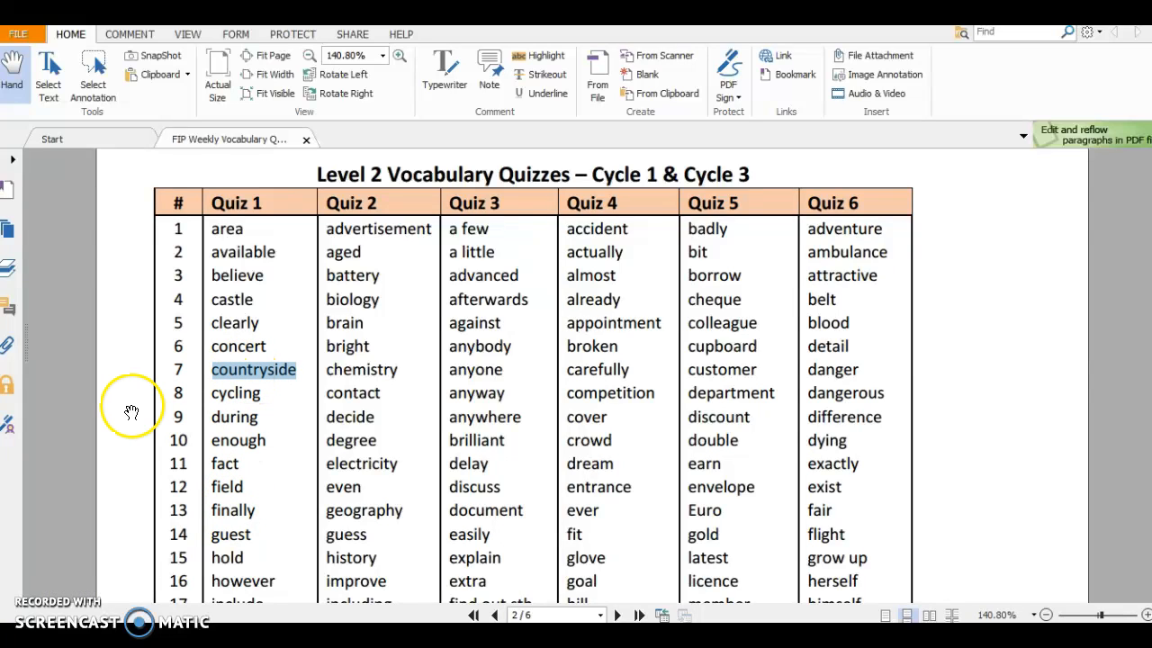
key(alt+Tab)
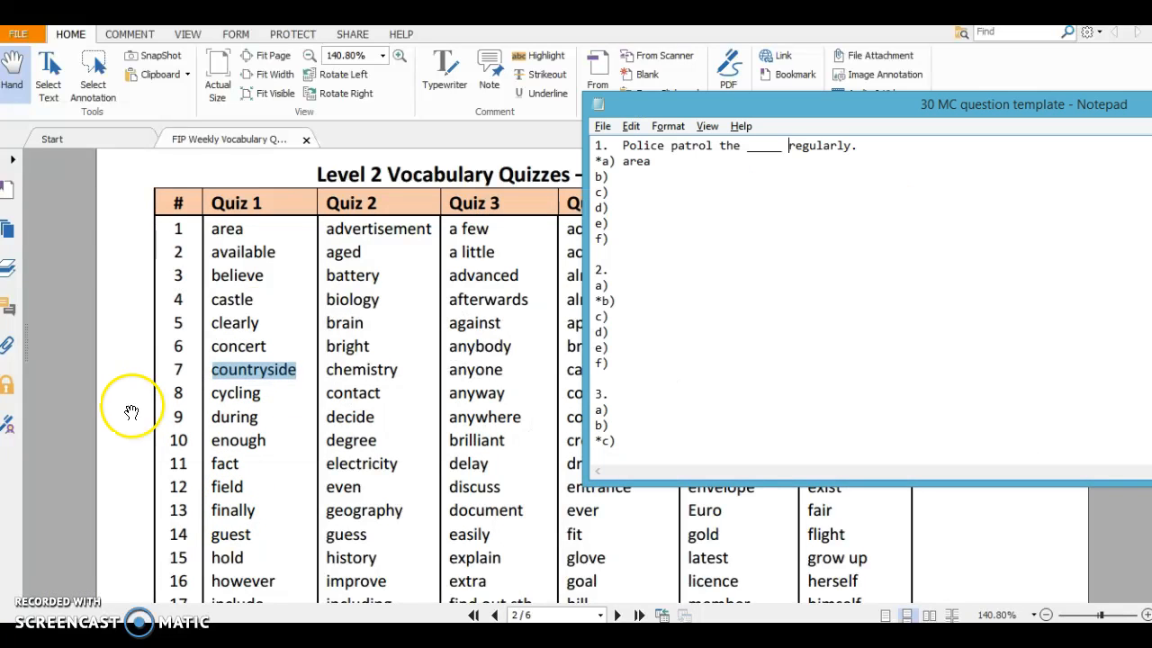
click(621, 183)
key(ctrl+v)
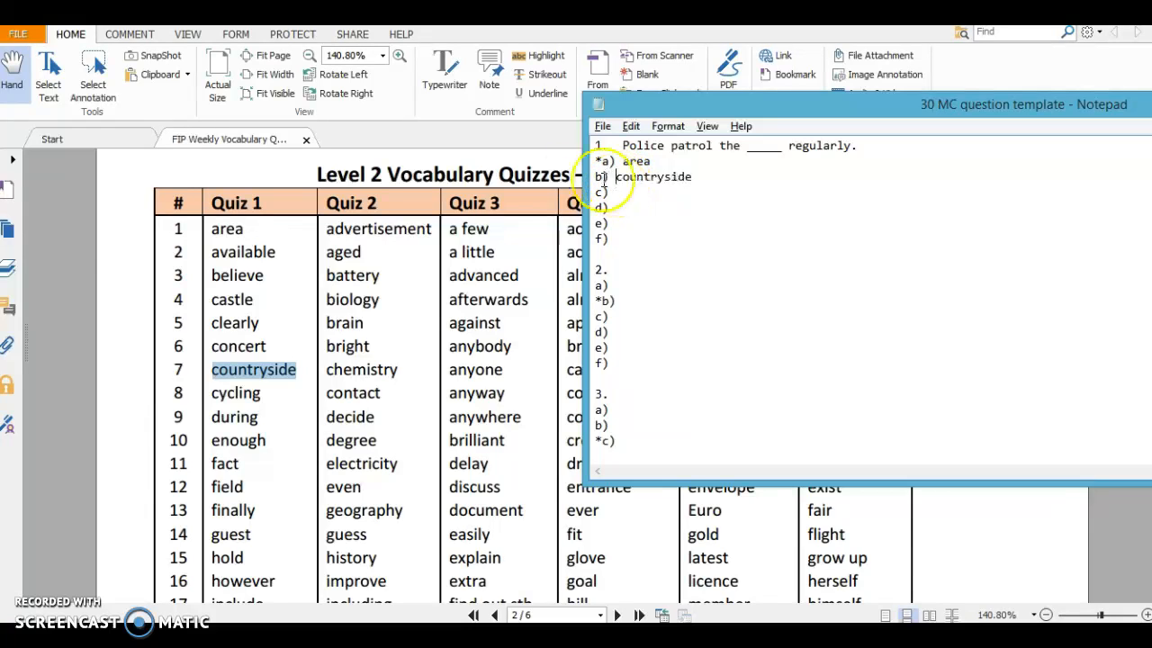
Step: Copy "interested" from the Quiz 1 column of the PDF into option c) of question 1 in Notepad
click(229, 324)
scroll(232, 450, down, 4)
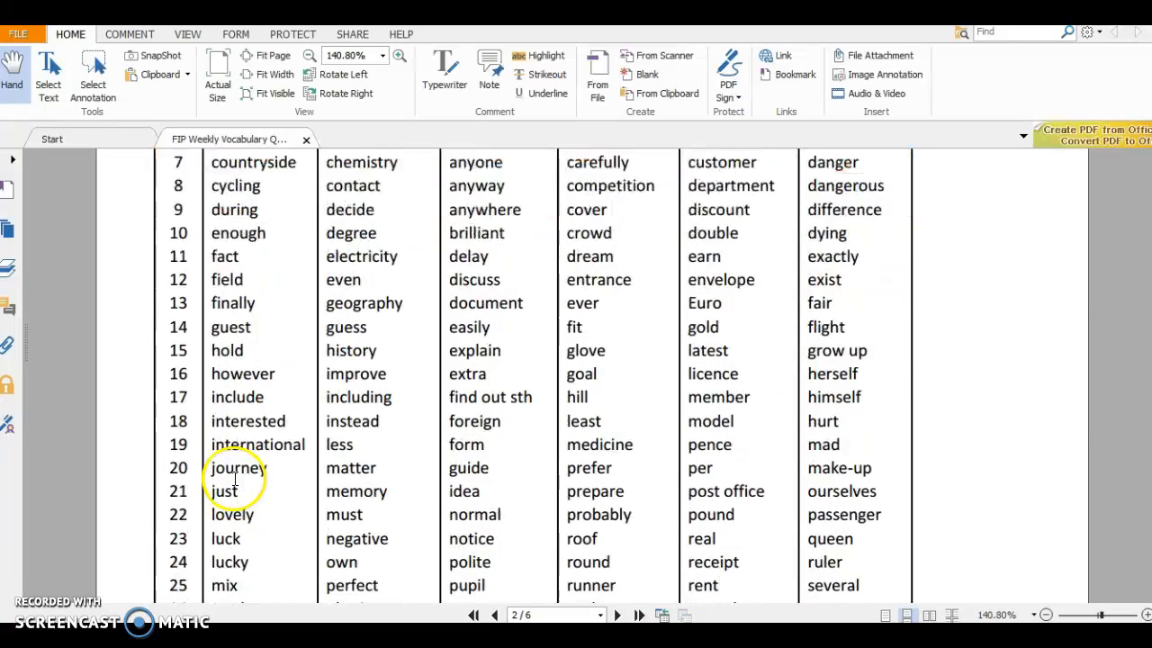
double_click(225, 421)
key(ctrl+c)
key(alt+Tab)
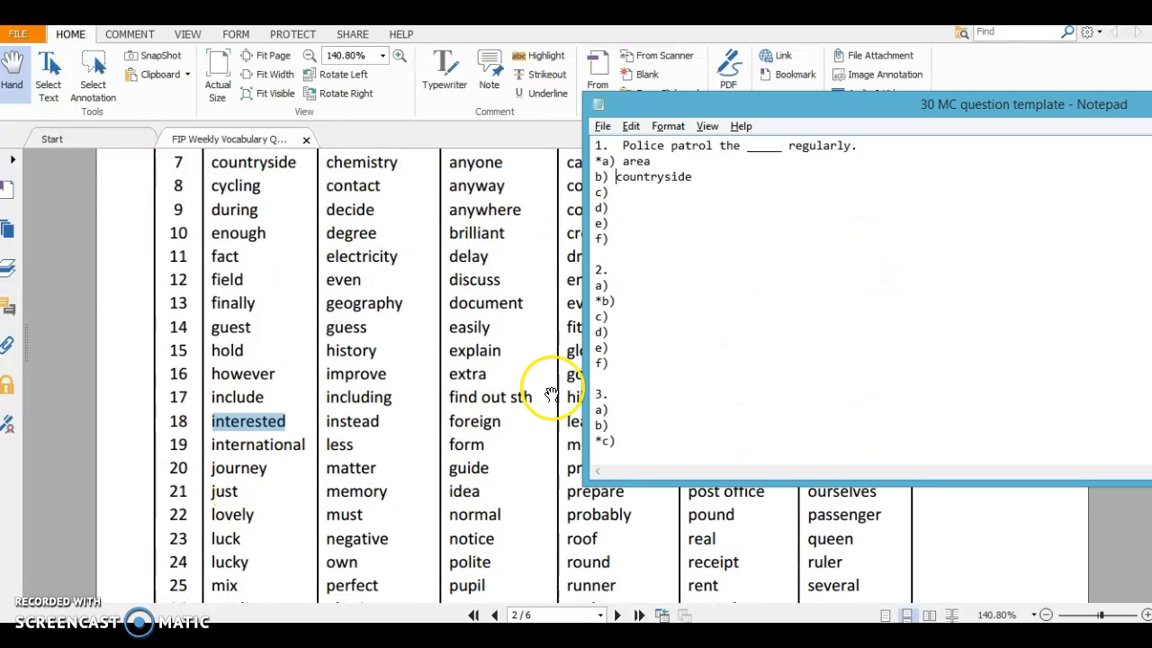
click(628, 192)
key(ctrl+v)
Step: Copy "piece" from the Quiz 1 column of the PDF into option d) of question 1 in Notepad
click(252, 437)
scroll(258, 454, down, 2)
scroll(256, 454, down, 2)
click(227, 474)
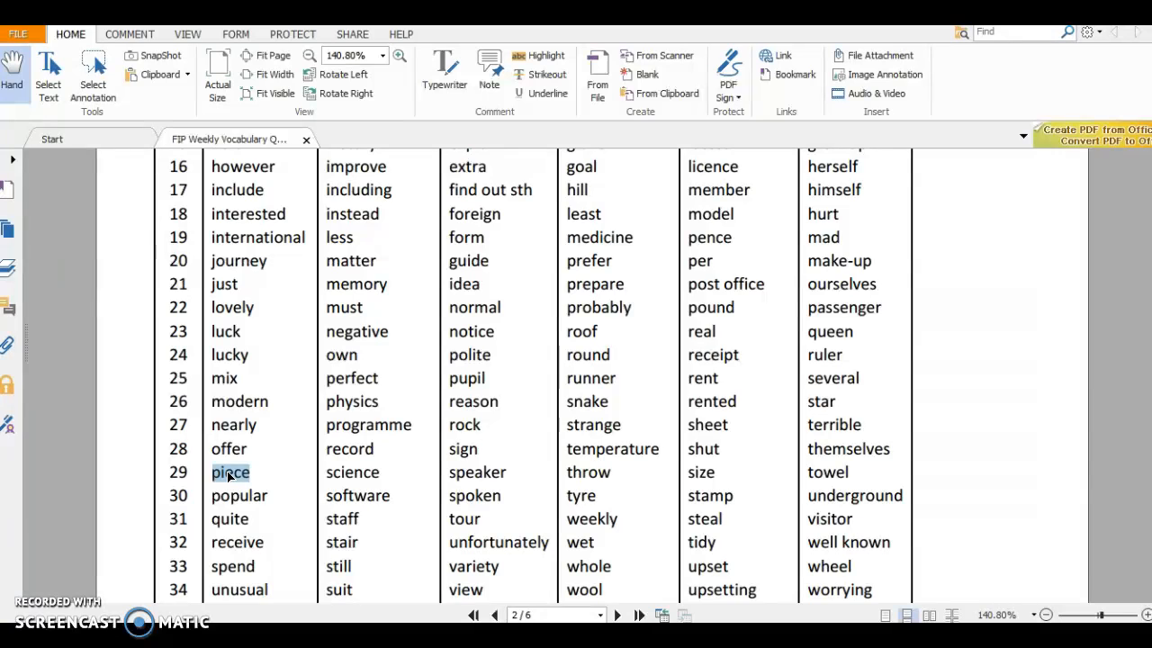
key(alt+Tab)
click(625, 207)
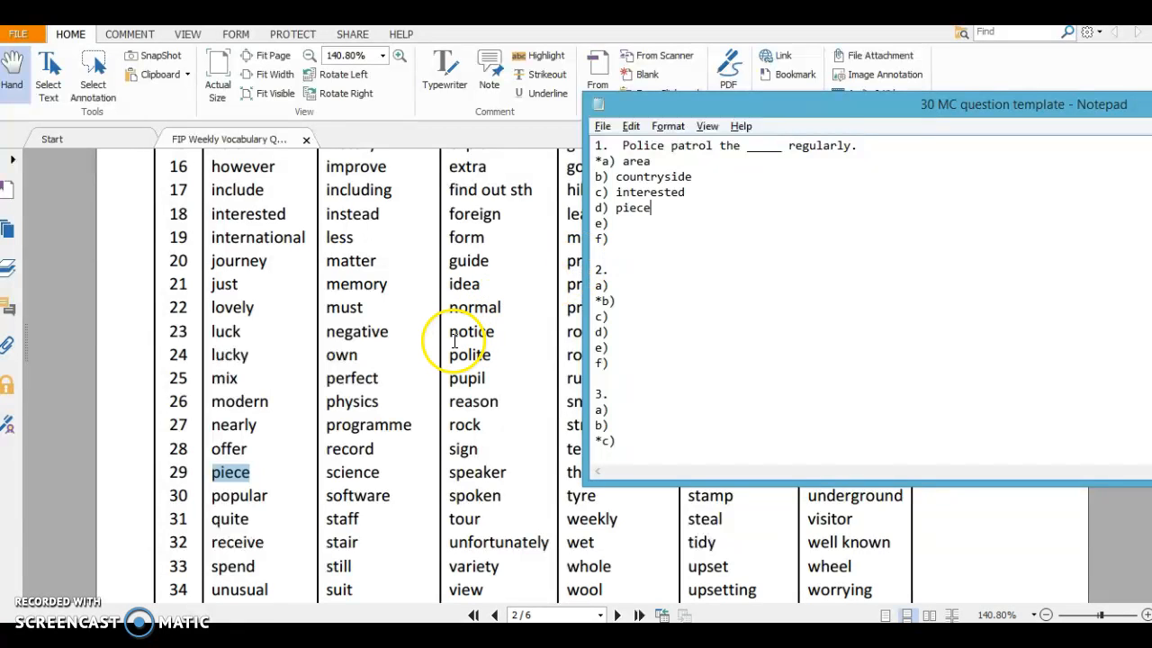
Step: Copy "spend" from the Quiz 1 column of the PDF into option e) of question 1 in Notepad
scroll(380, 385, down, 3)
click(232, 475)
scroll(253, 470, down, 3)
scroll(253, 471, down, 3)
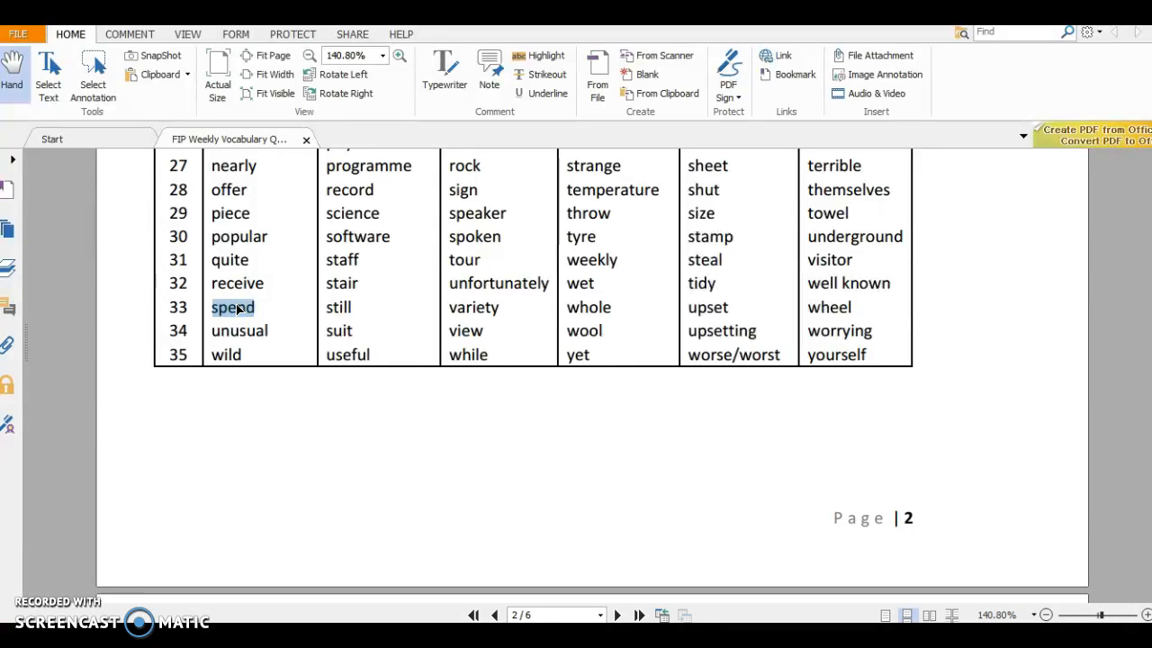
key(alt+Tab)
scroll(652, 270, up, 5)
click(621, 242)
click(617, 224)
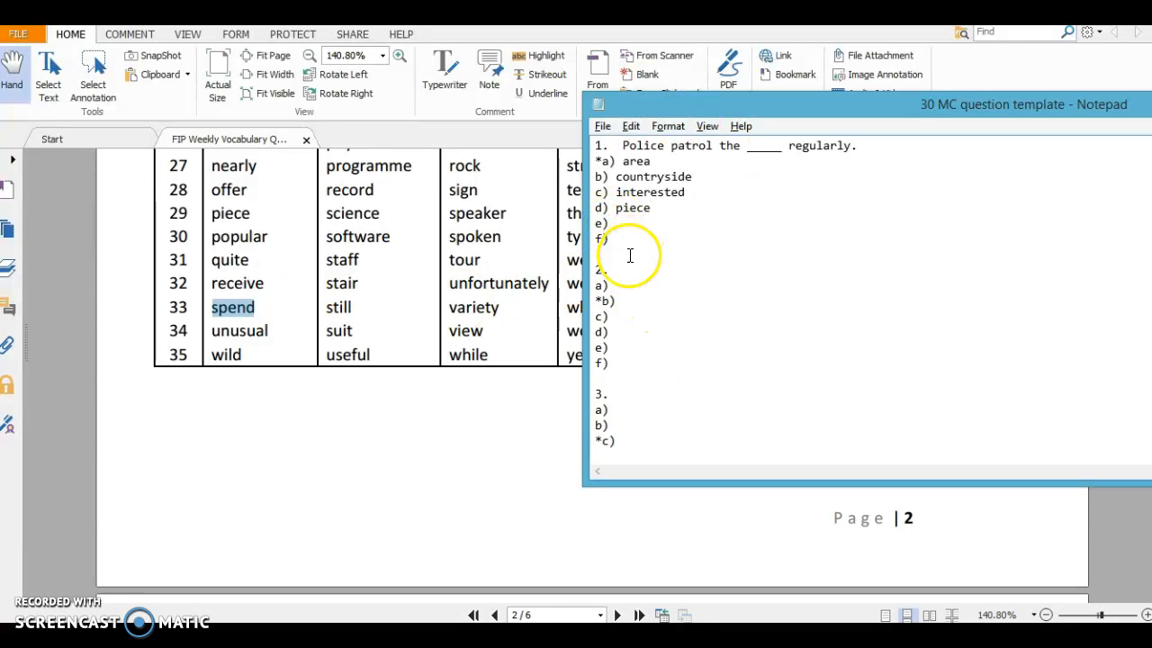
Step: Copy "guest" from the Quiz 1 column of the PDF into option f) of question 1 in Notepad
click(288, 335)
scroll(297, 329, up, 10)
scroll(273, 333, up, 5)
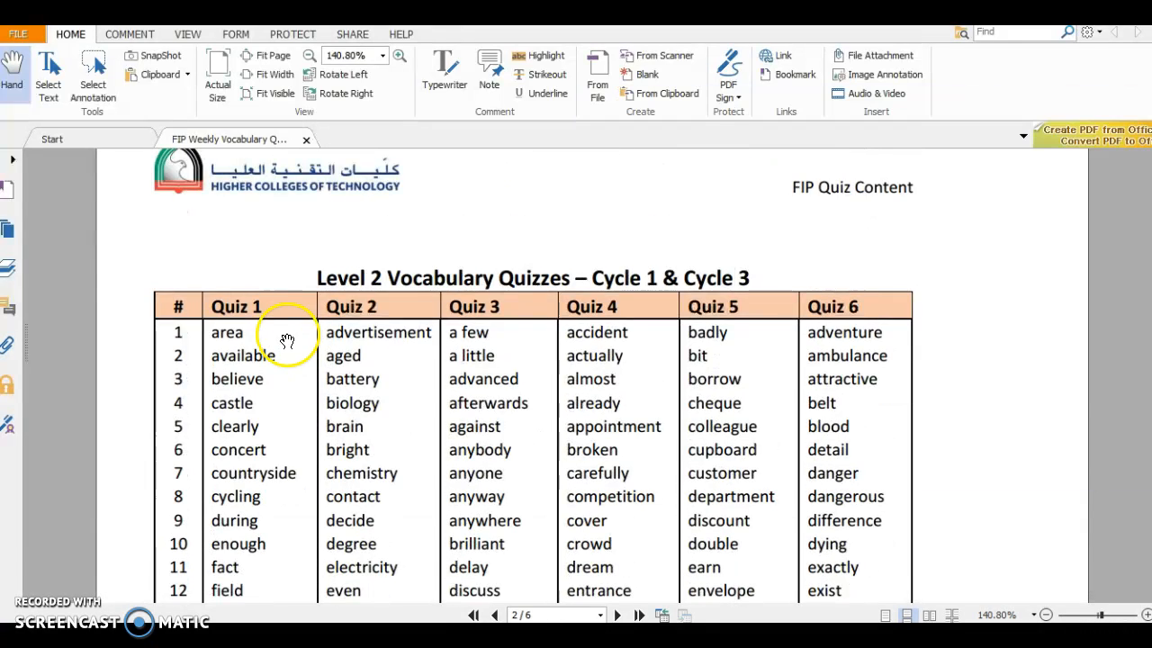
scroll(286, 340, down, 3)
click(233, 412)
triple_click(234, 391)
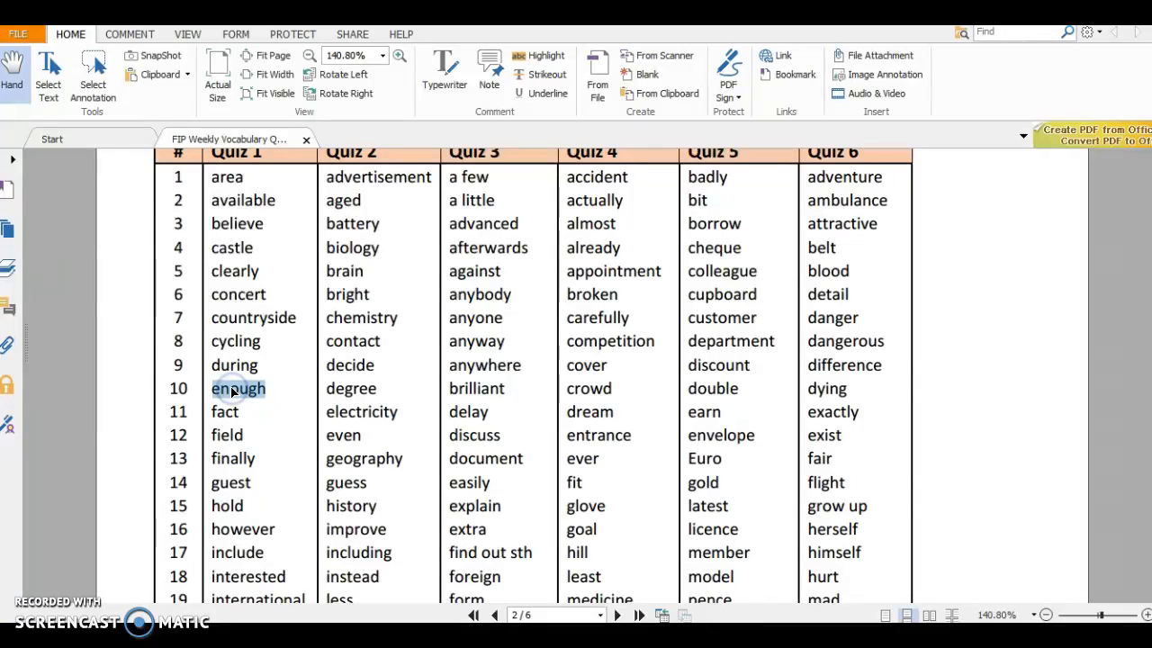
click(232, 394)
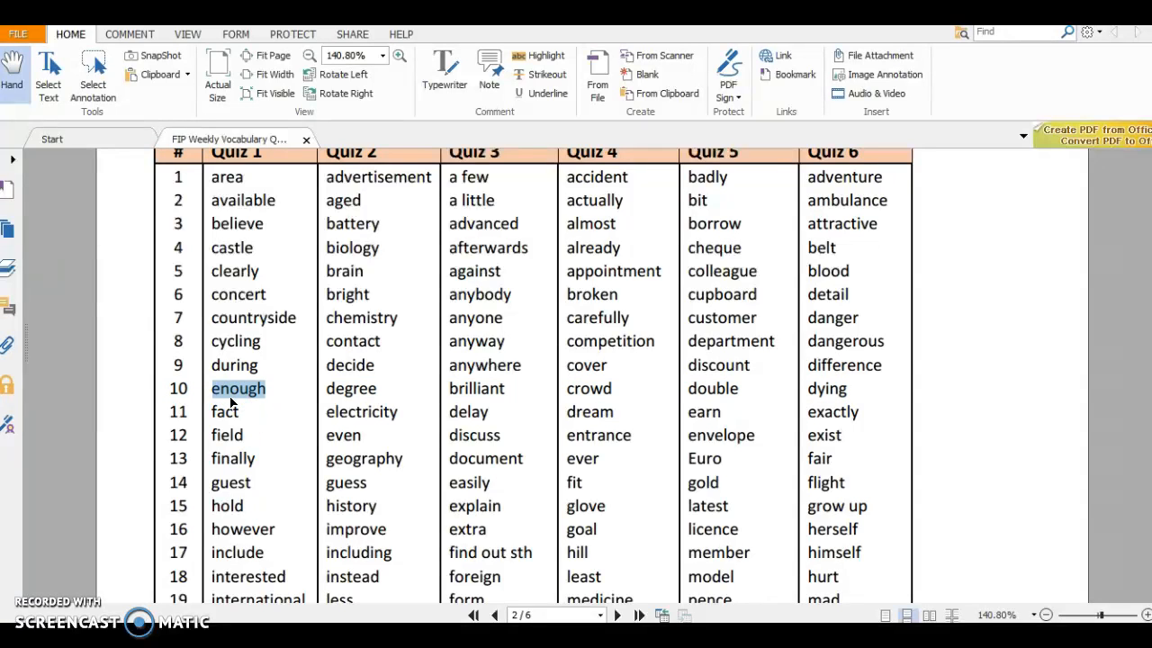
double_click(229, 483)
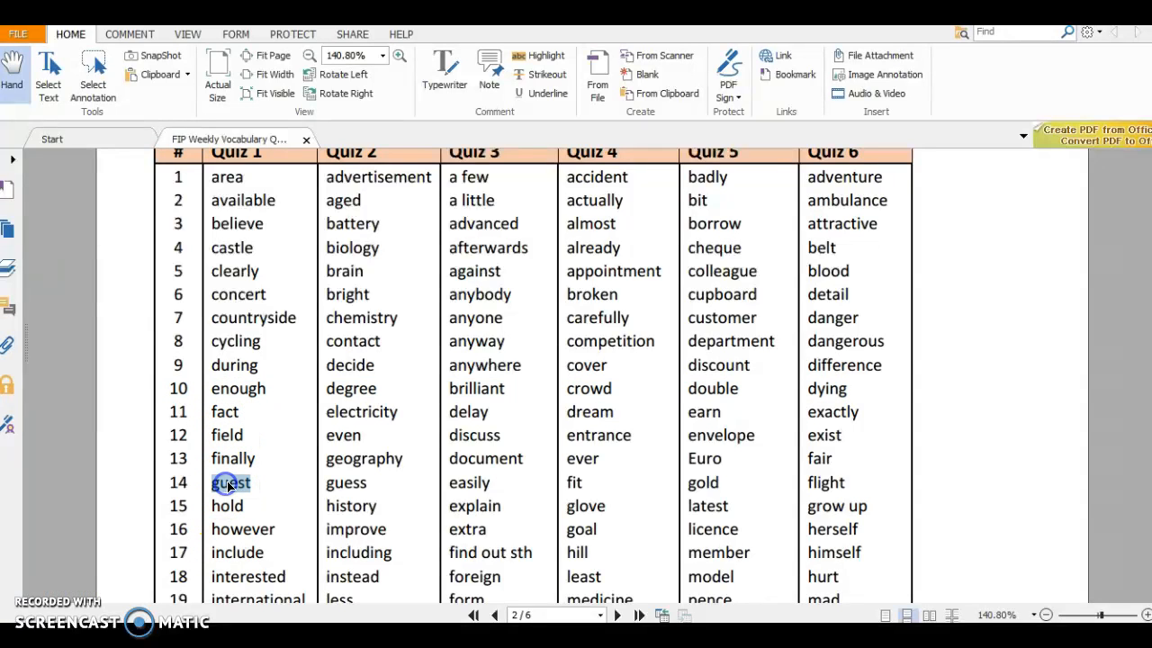
key(alt+Tab)
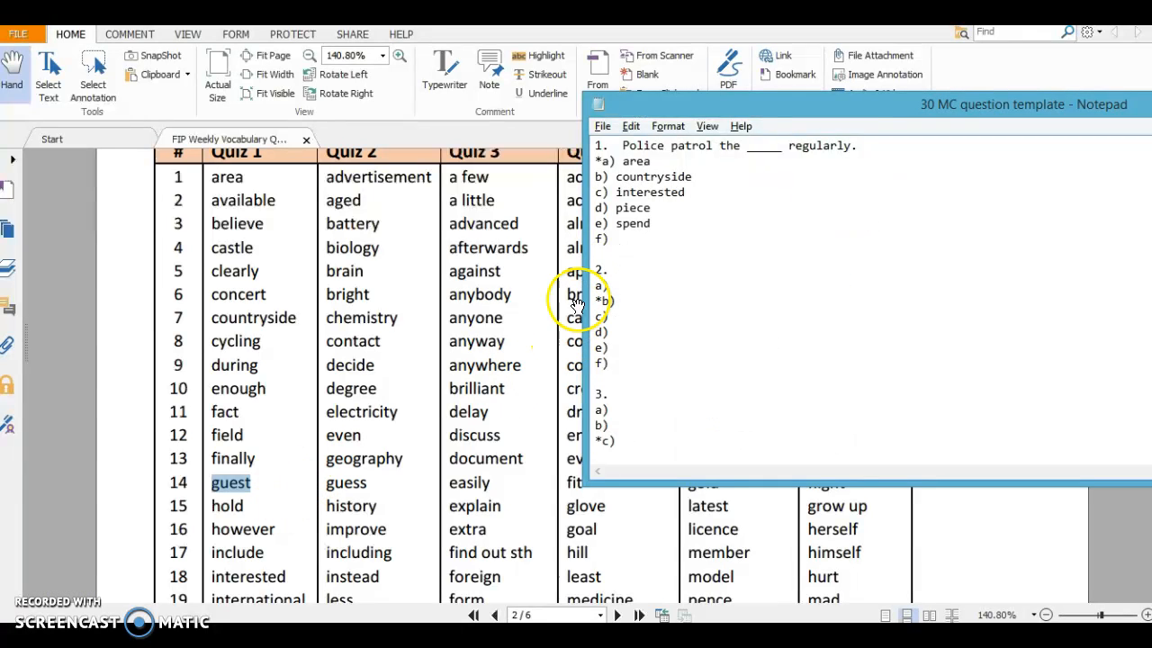
key(ctrl+v)
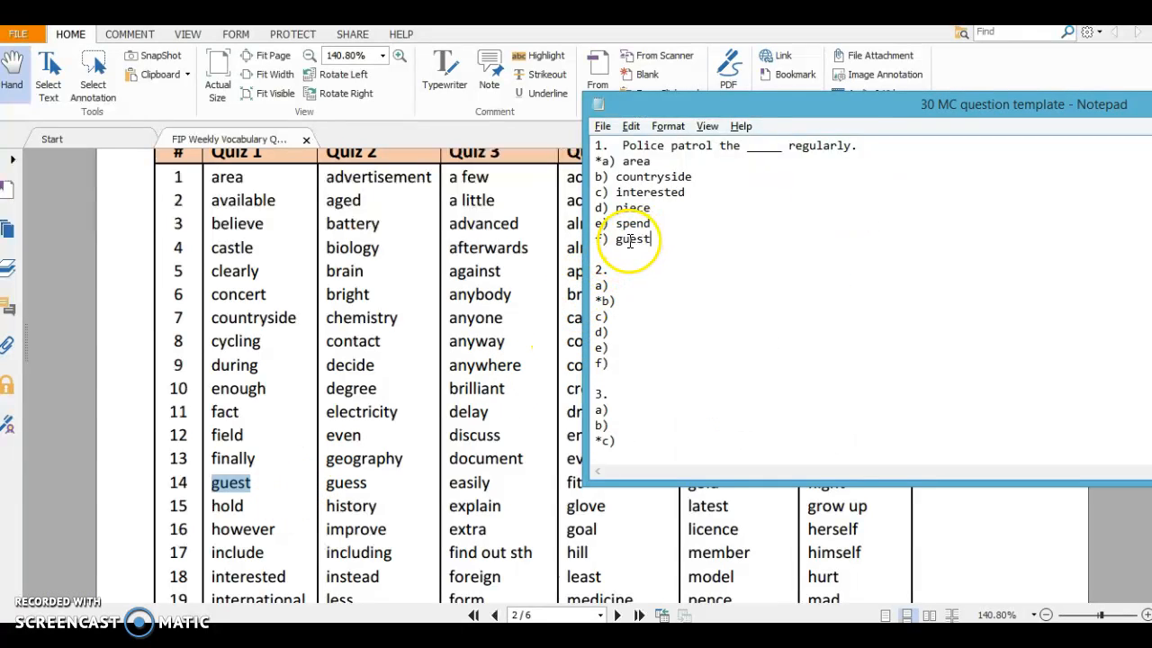
Step: Replace the word in option b) of question 1 with "during", copied from the Quiz 1 column of the PDF
click(623, 353)
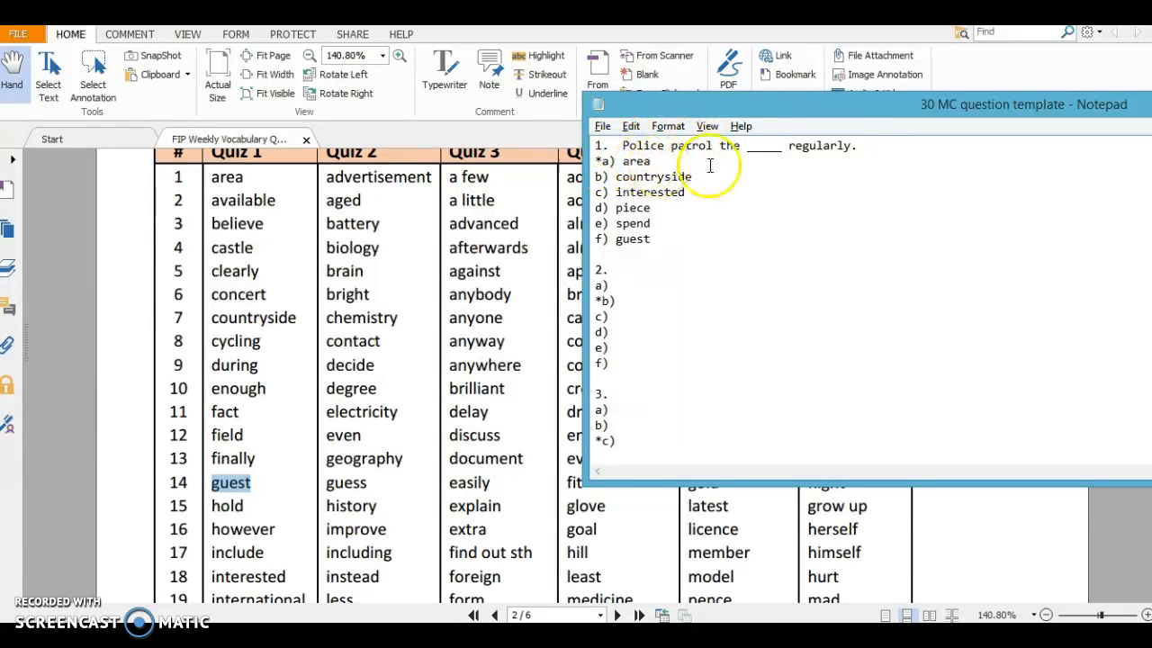
drag(616, 177, 691, 177)
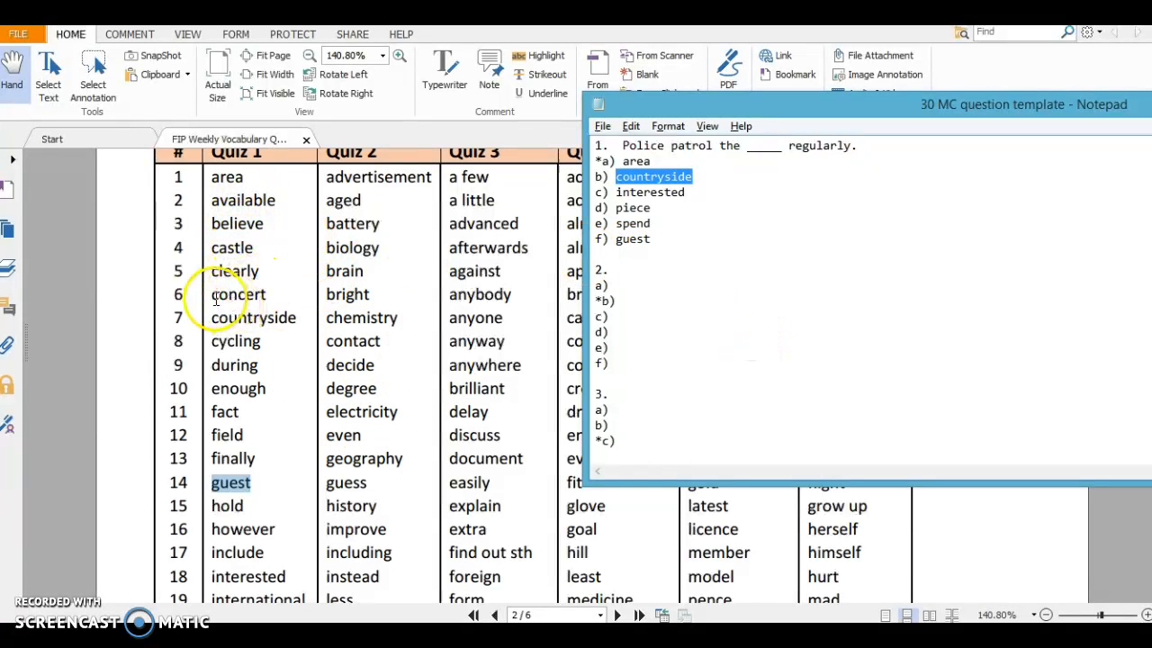
click(227, 368)
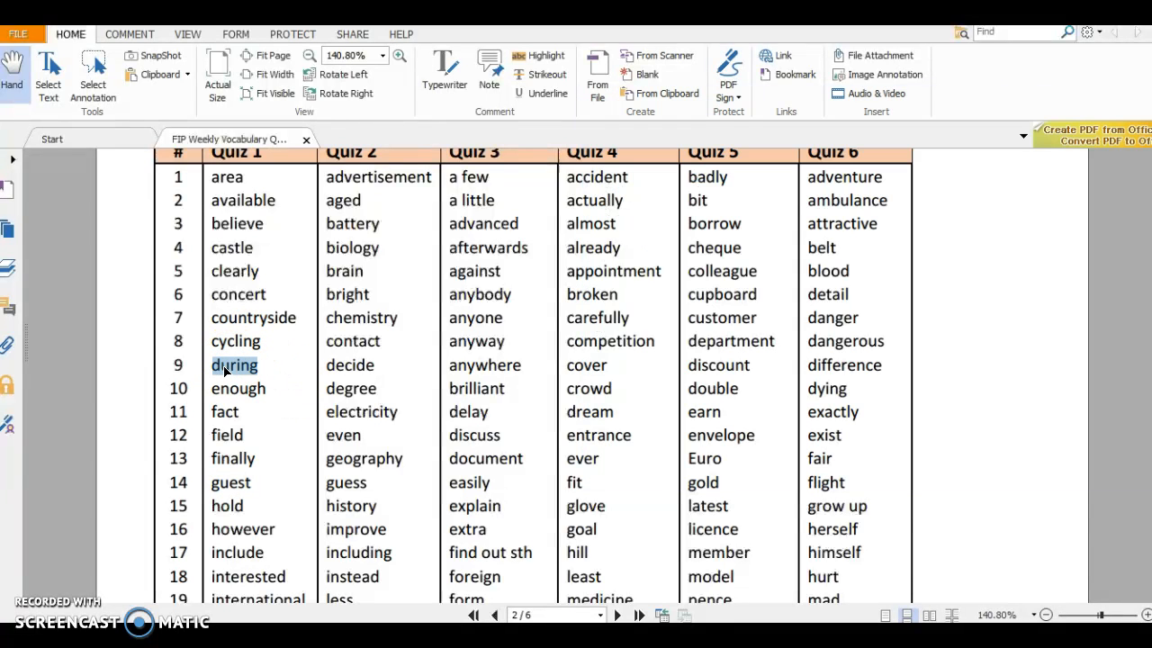
key(alt+Tab)
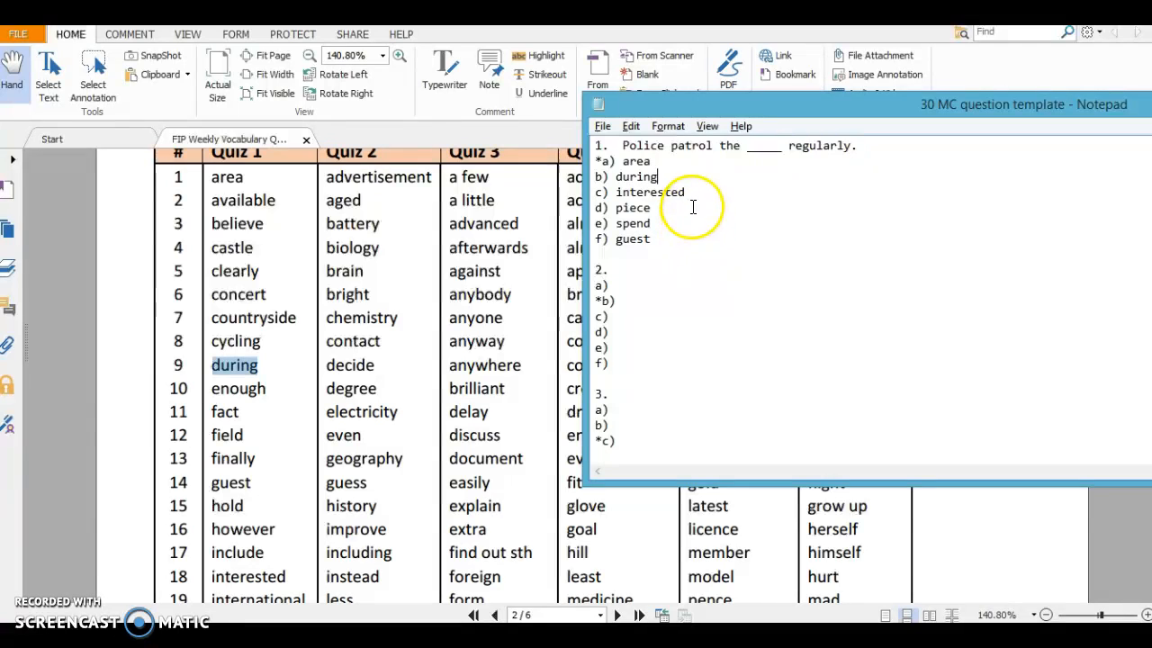
double_click(637, 161)
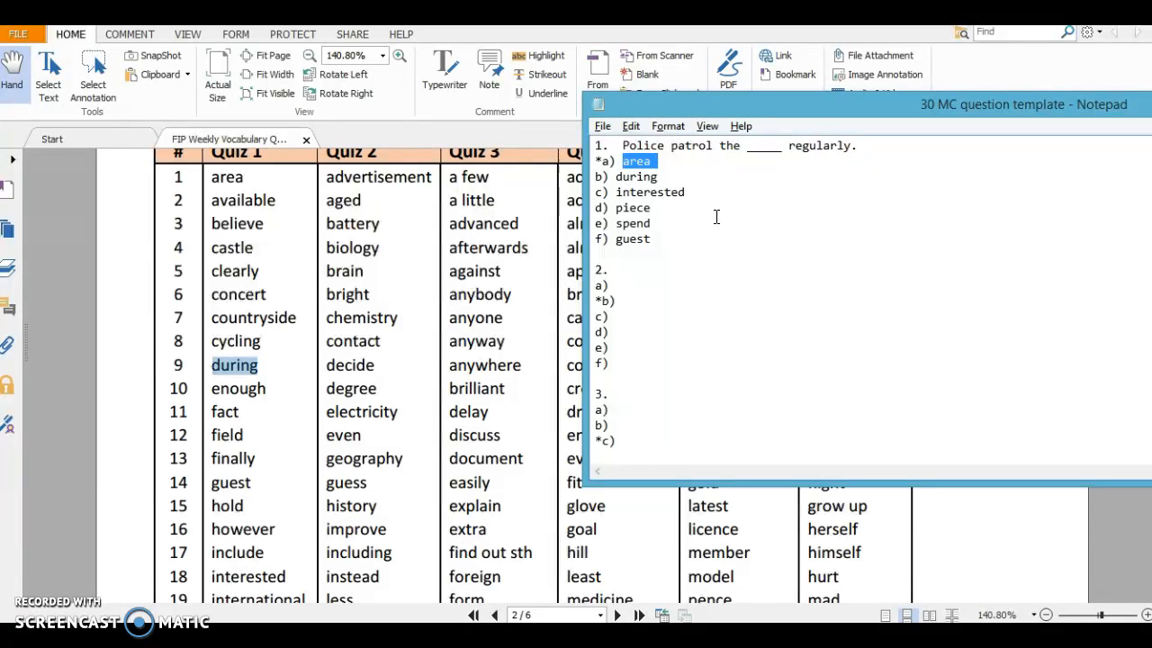
click(635, 258)
key(alt+Tab)
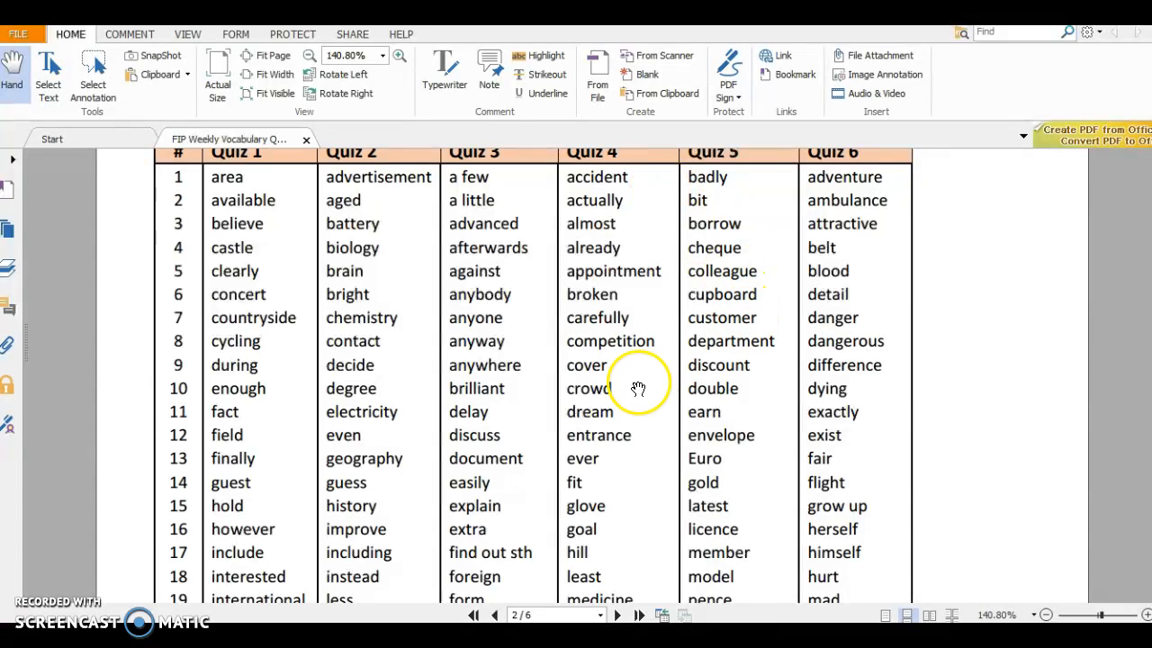
key(alt+Tab)
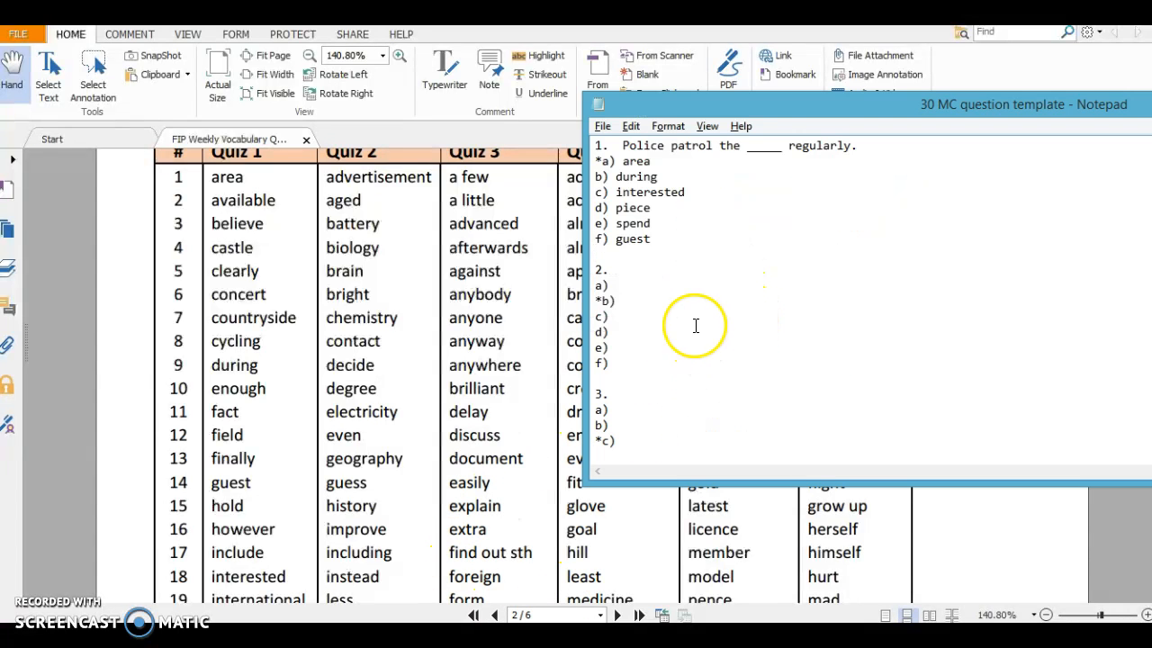
Step: Put the cursor after number 2 in the template, bring up the Word sentences behind it and reposition the Notepad window
click(610, 269)
key(alt+Tab)
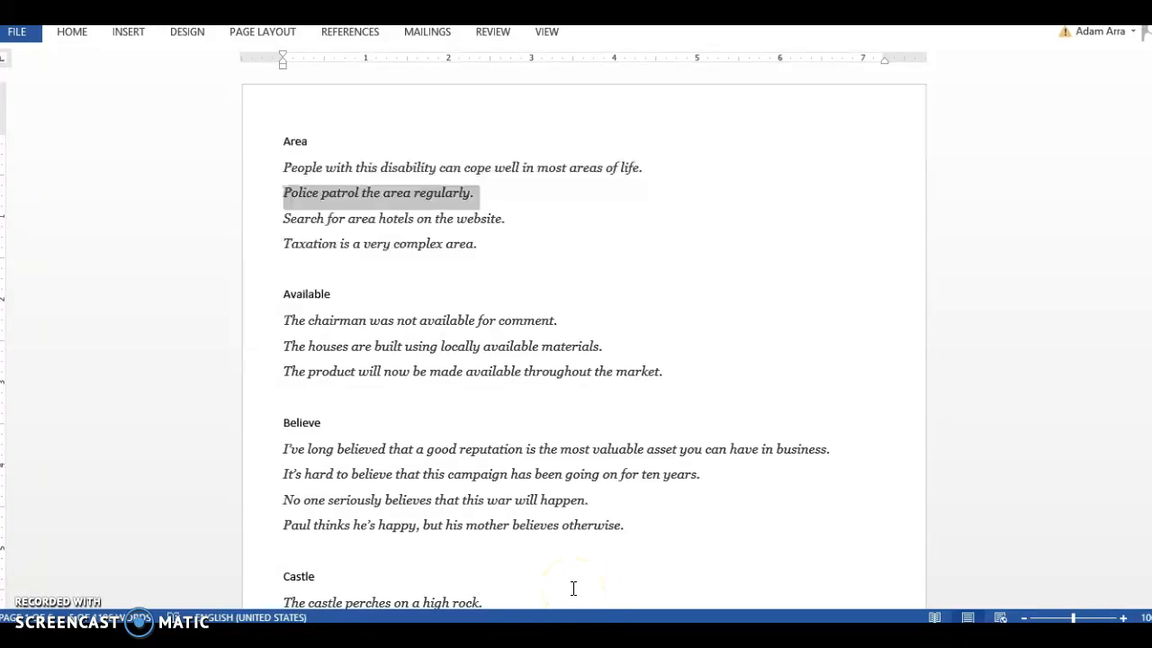
key(alt+Tab)
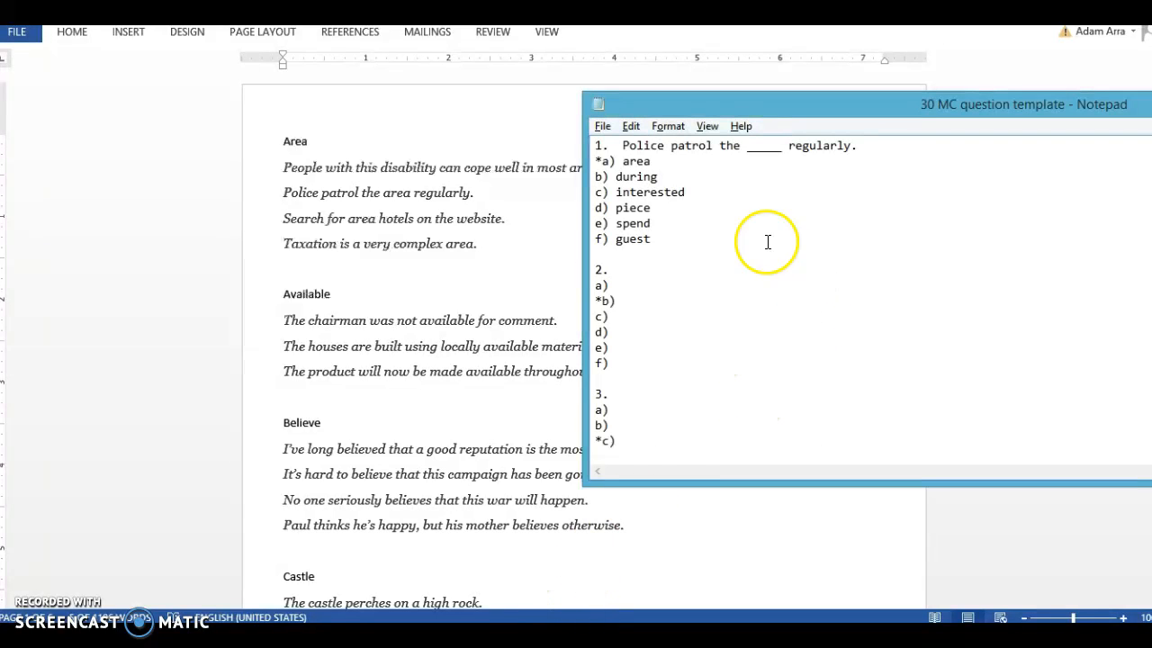
drag(908, 104, 787, 70)
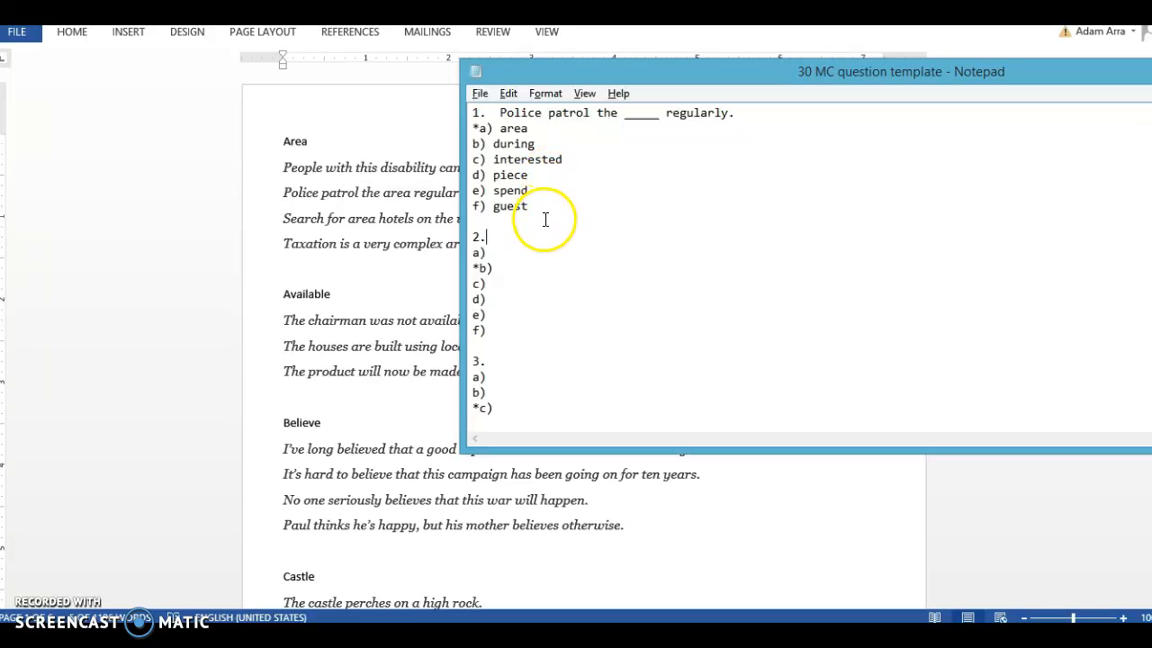
Step: Move the Save As dialog aside to view the completed questions 21 to 23 in the full week 1 quiz, then move it back
drag(474, 109, 630, 154)
click(630, 154)
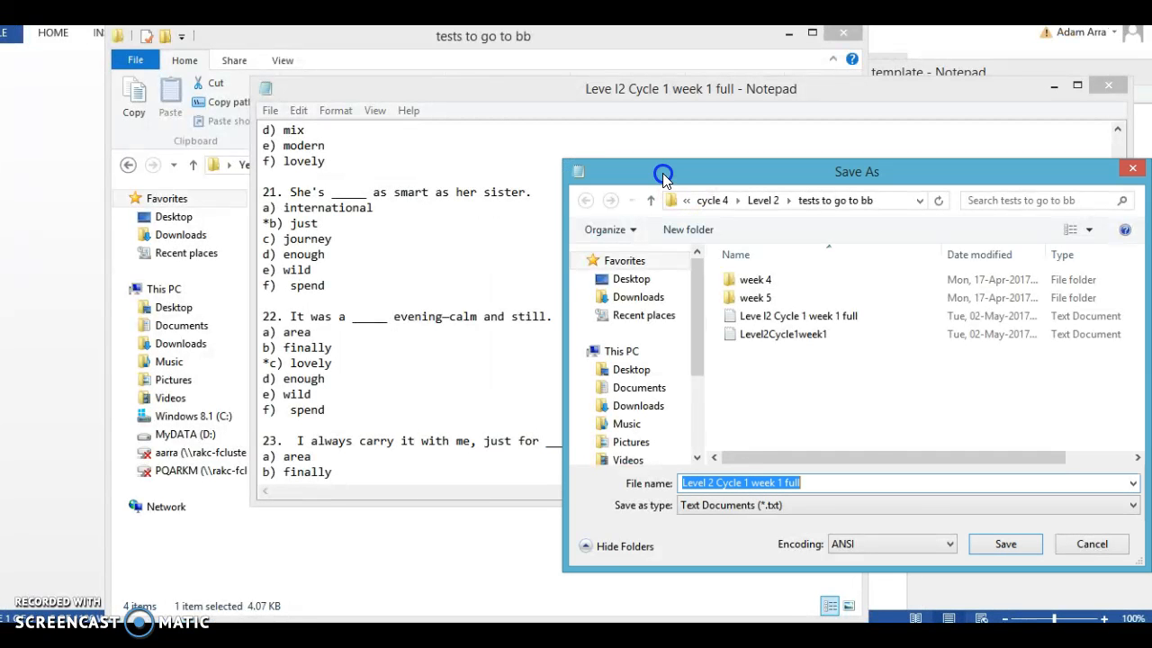
drag(663, 175, 938, 193)
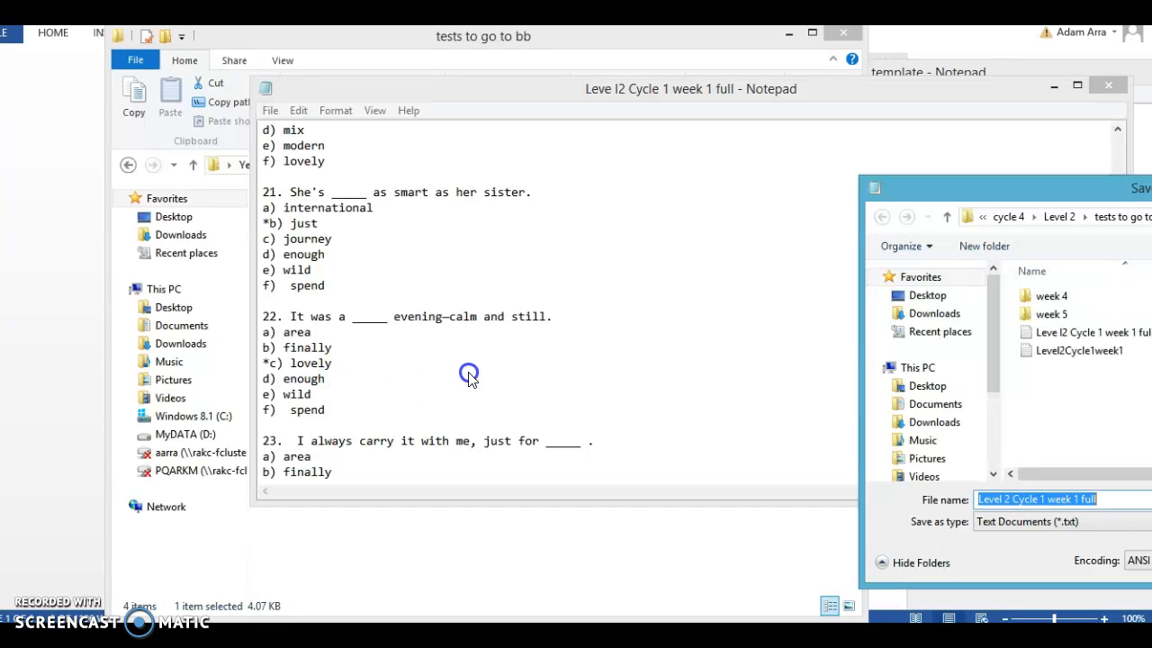
drag(1151, 188, 719, 114)
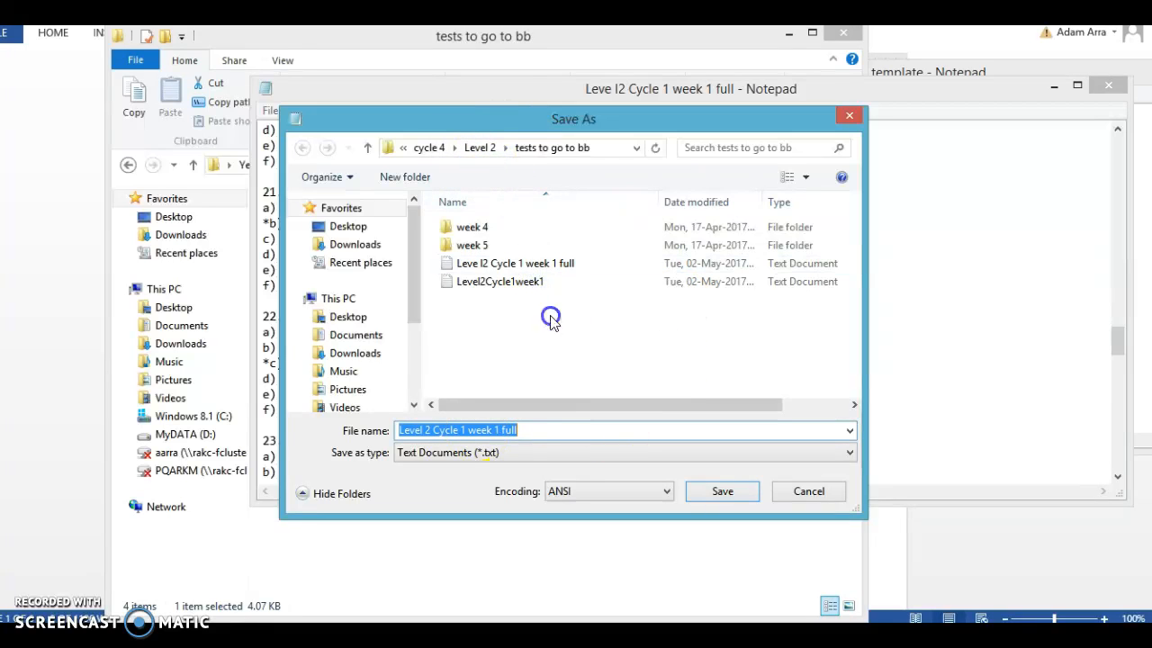
Step: Navigate the Save As dialog up to the Year 3 folder and enlarge the dialog
click(416, 250)
click(368, 148)
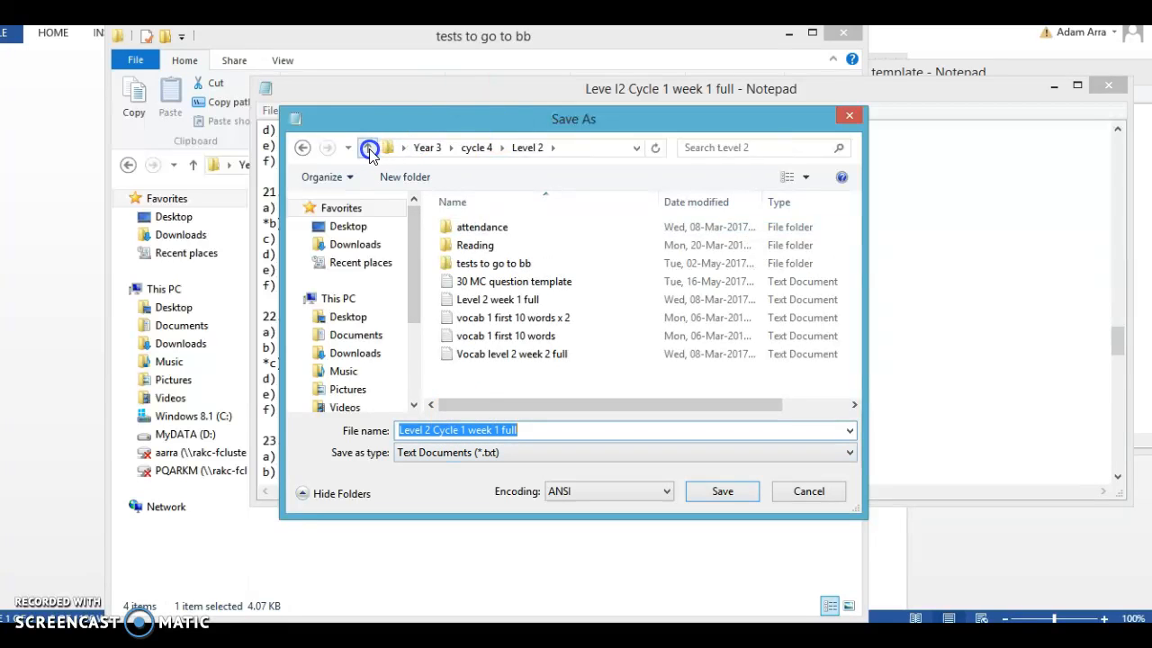
click(420, 147)
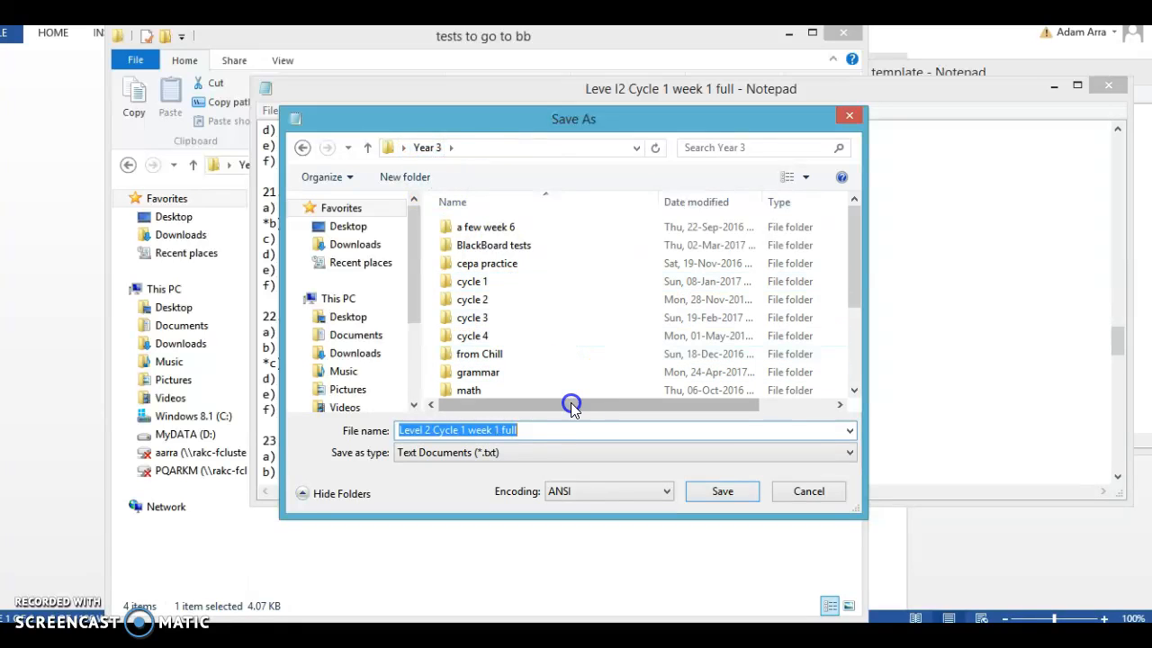
drag(855, 264, 1067, 368)
Step: Create a folder named "Level 2 Cycle 1" in Year 3 and open it as the save location
right_click(1033, 372)
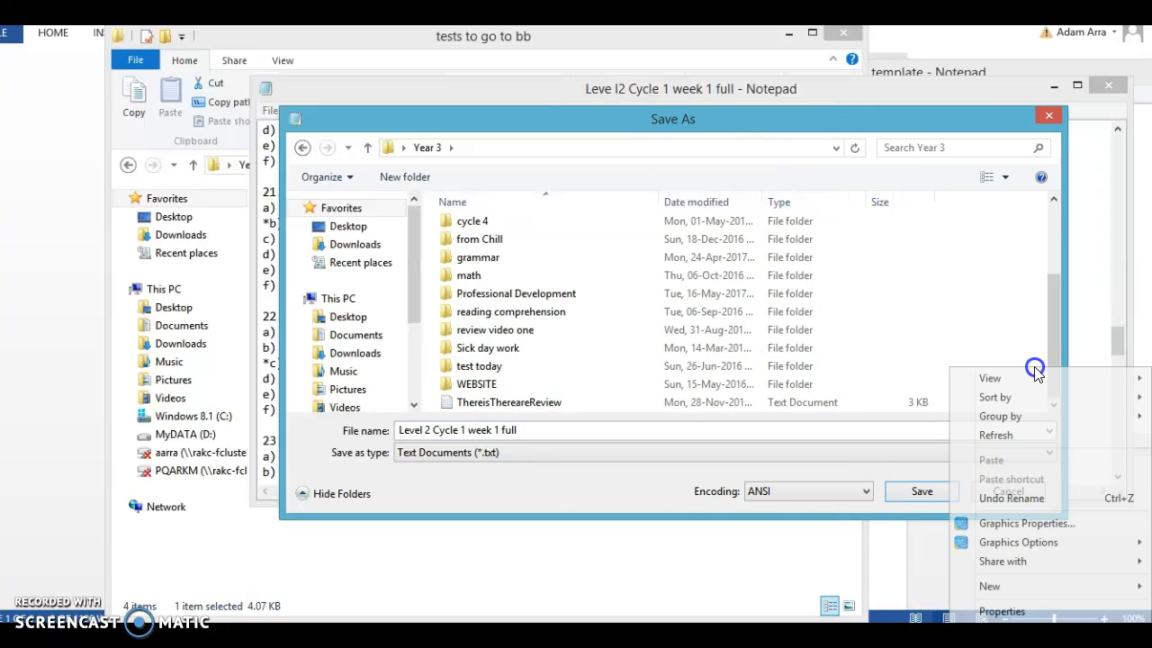
mouse_move(1027, 594)
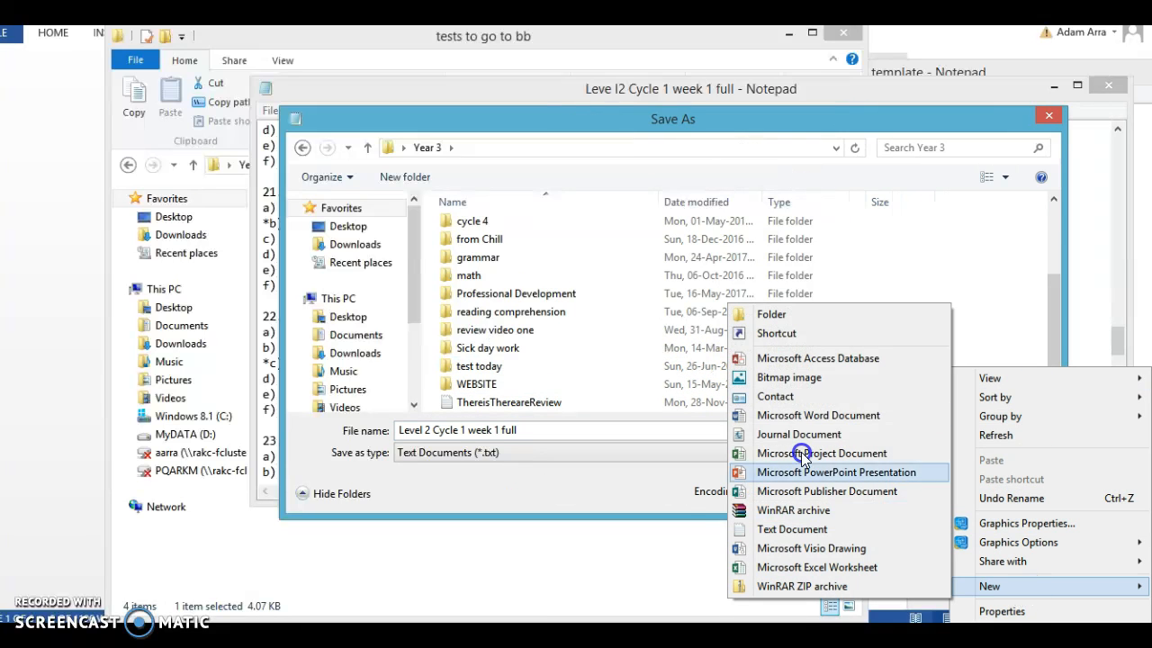
click(935, 314)
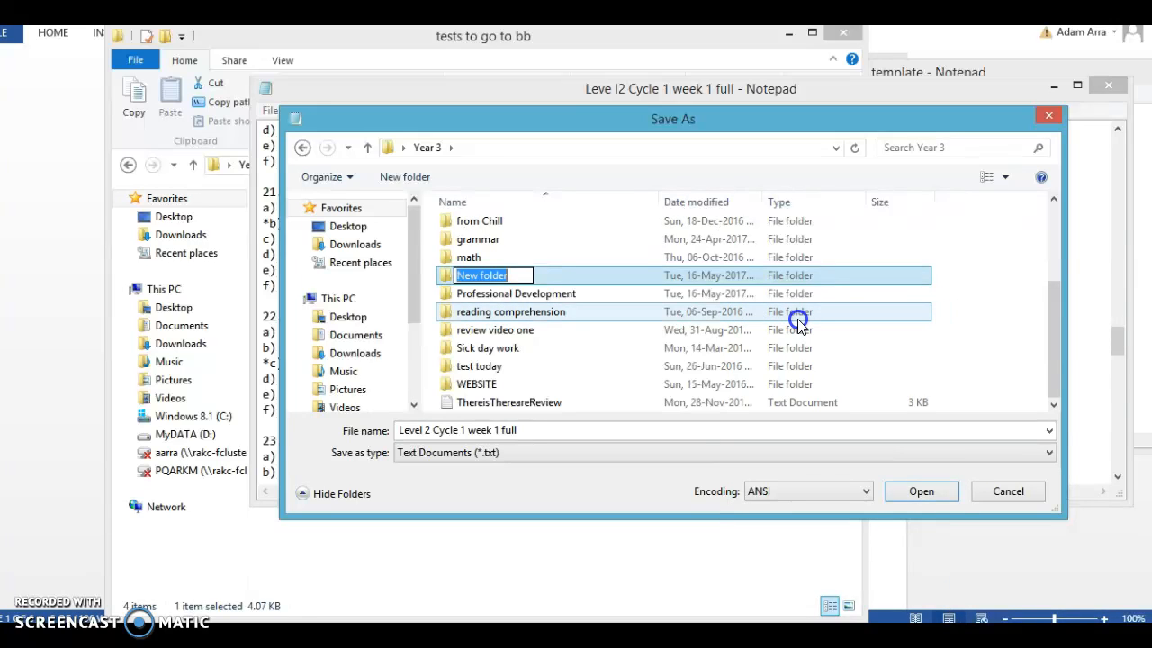
text(Level 2 Cycle 1)
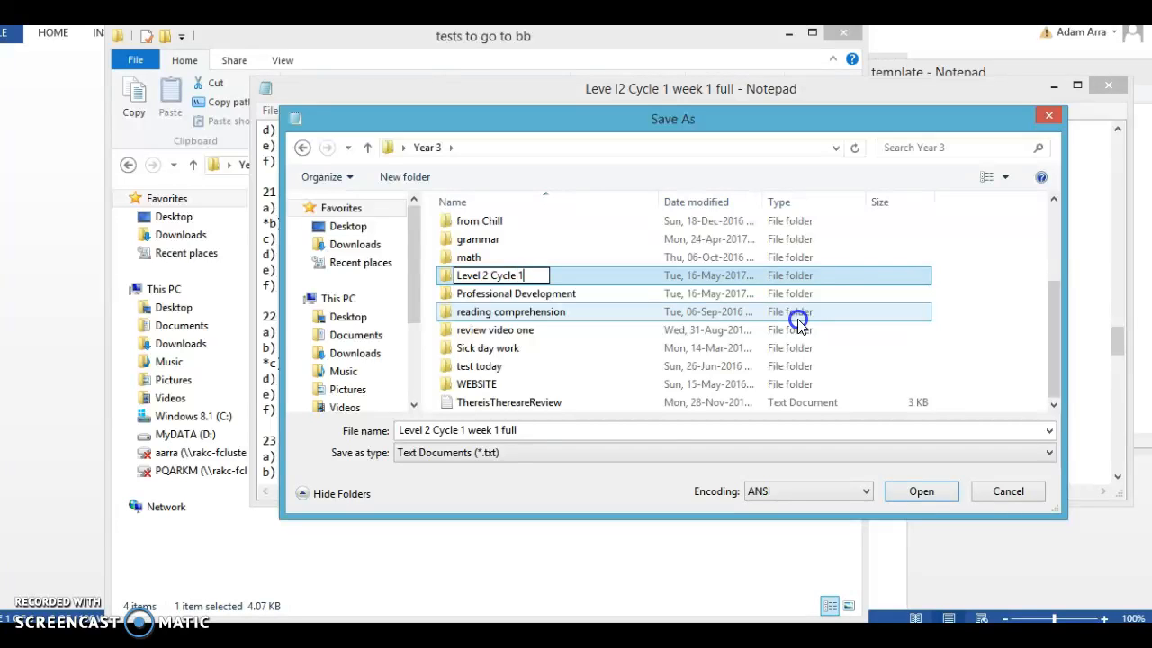
key(Return)
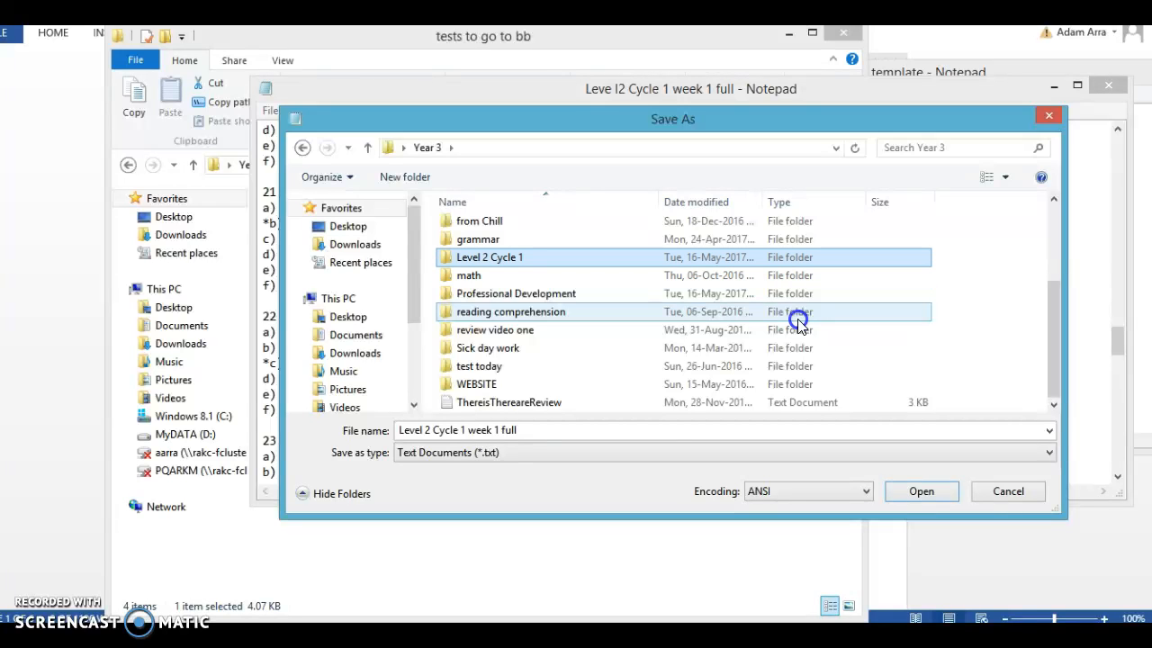
double_click(564, 259)
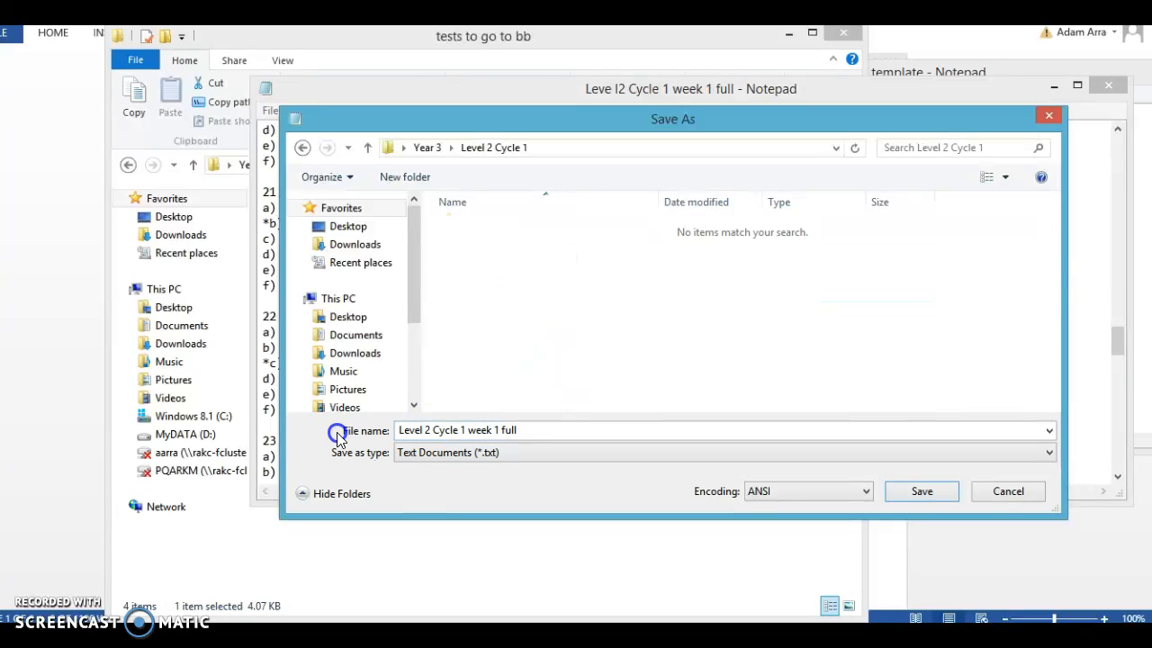
click(398, 432)
click(418, 431)
click(503, 430)
double_click(501, 430)
click(526, 430)
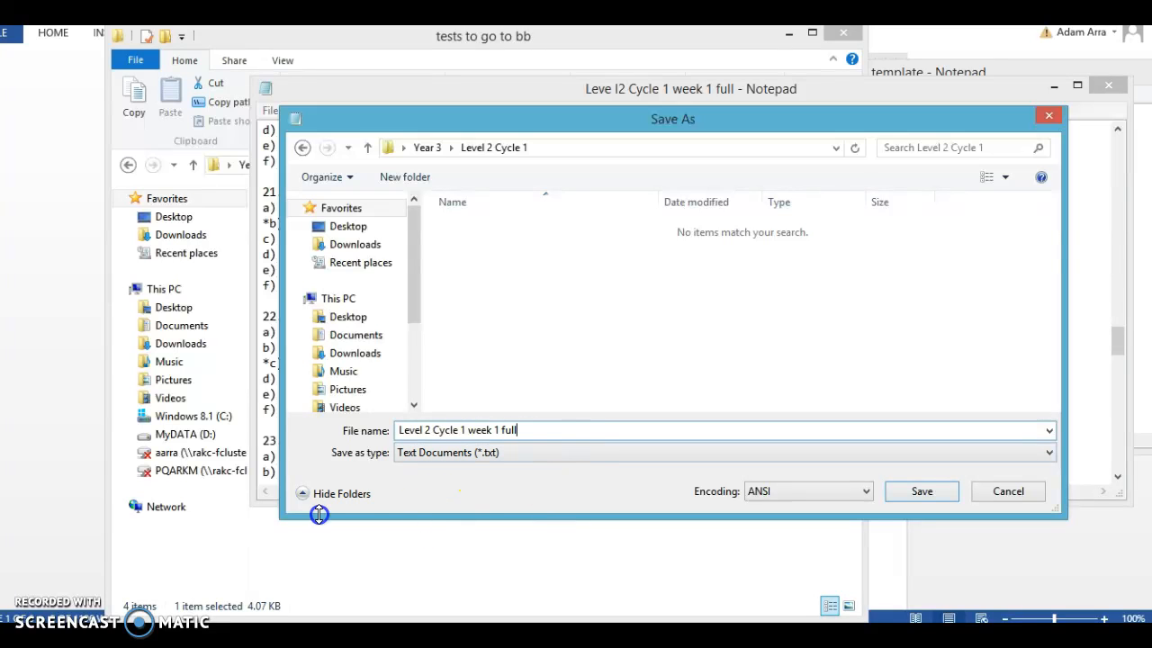
Step: Switch to Chrome and bring up Algonquin College's Blackboard Test Question Generator at the Generate Test Questions area
click(178, 635)
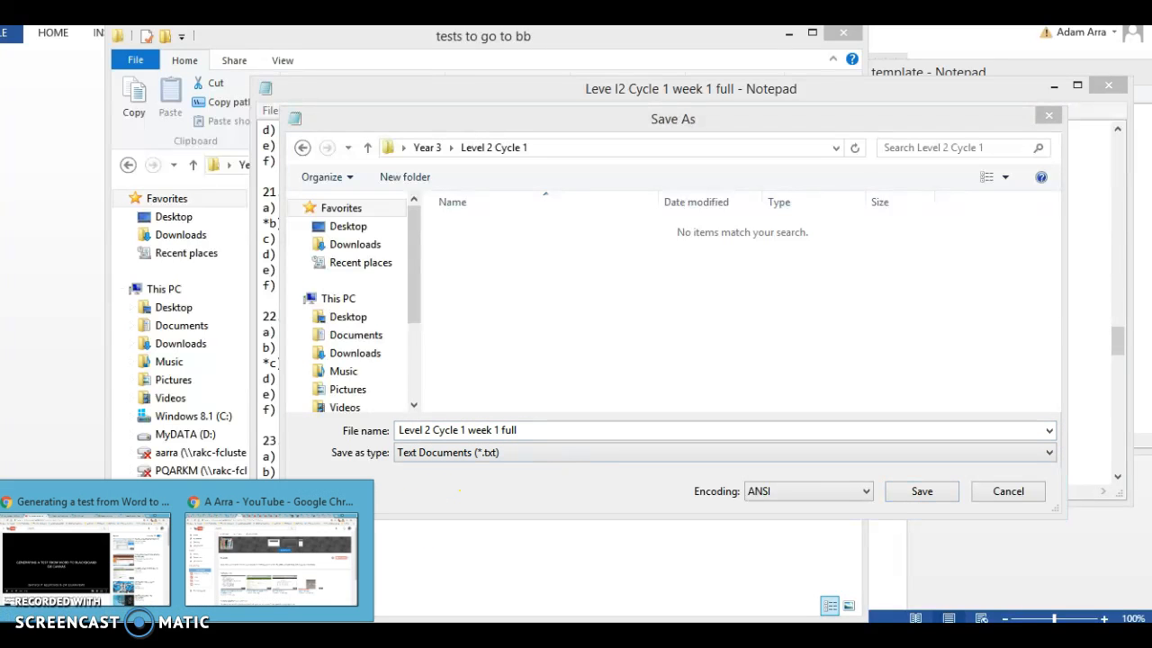
click(85, 567)
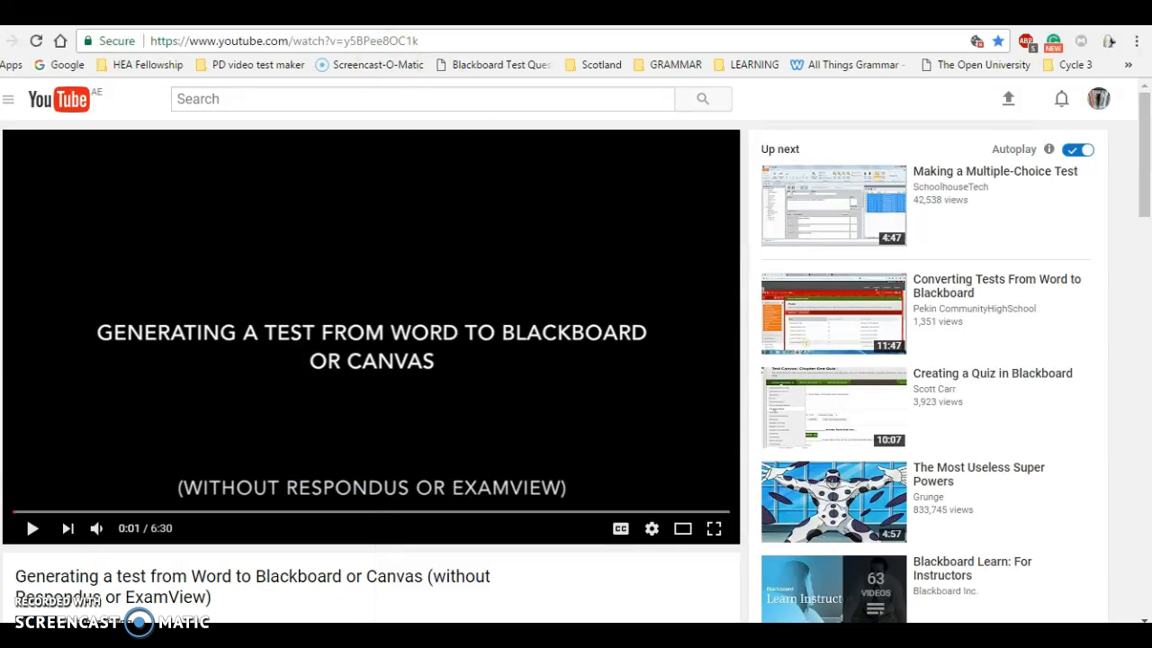
click(196, 13)
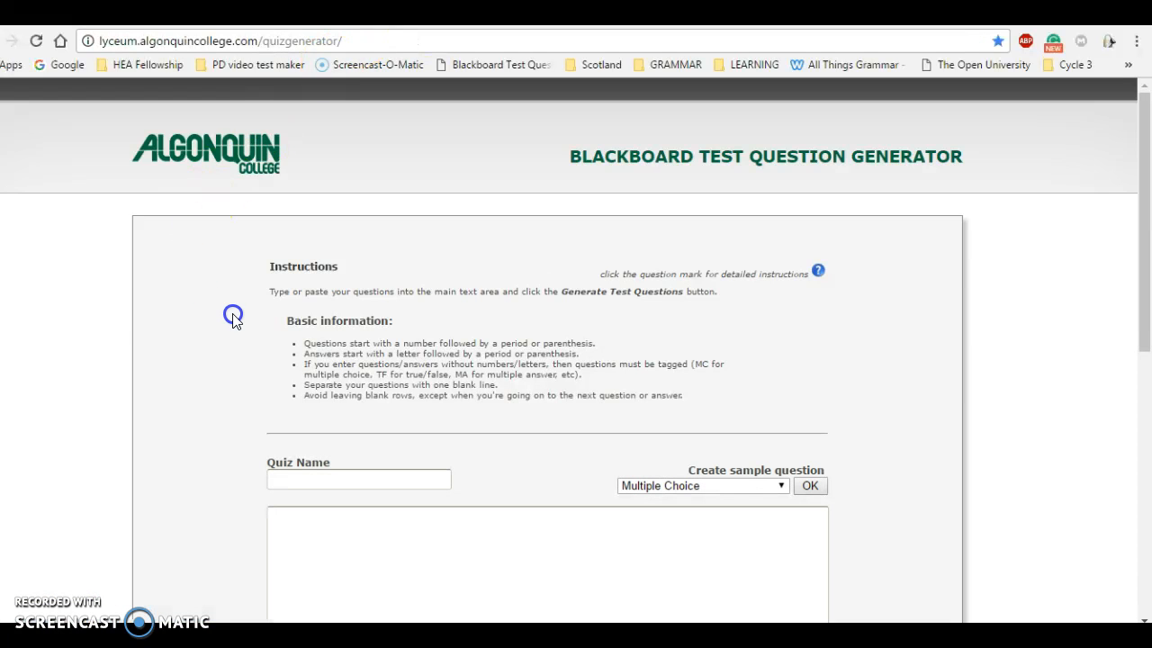
scroll(189, 359, down, 5)
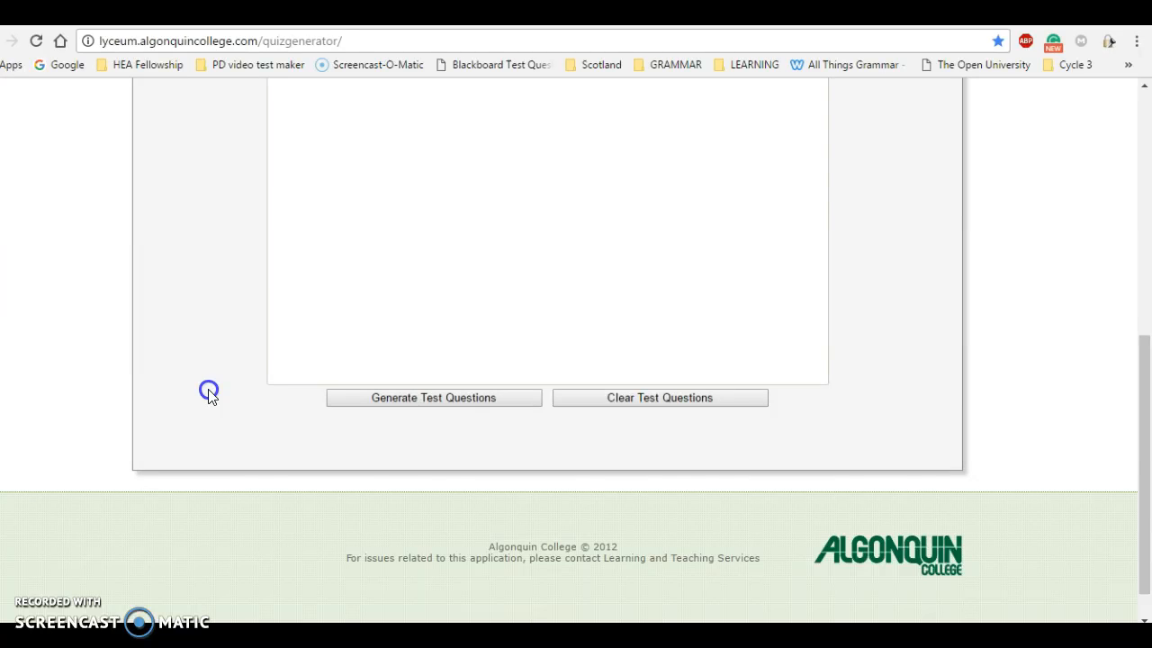
click(285, 400)
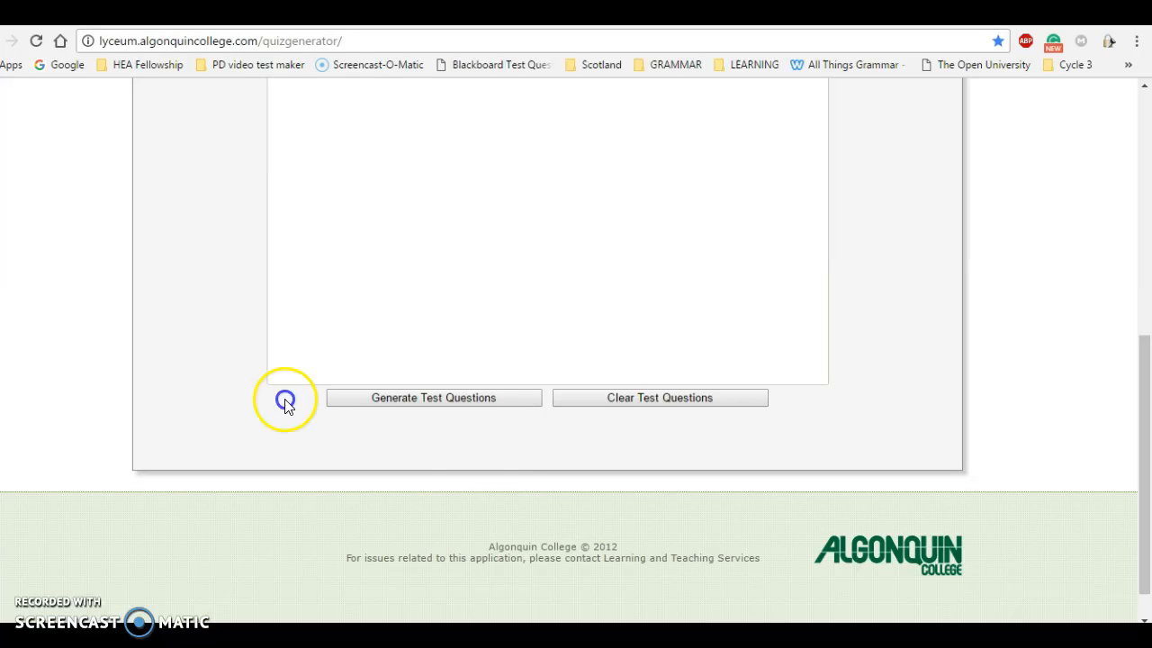
Step: Look at the text files in the "tests to go to bb" folder in File Explorer, then return to the question generator
click(43, 580)
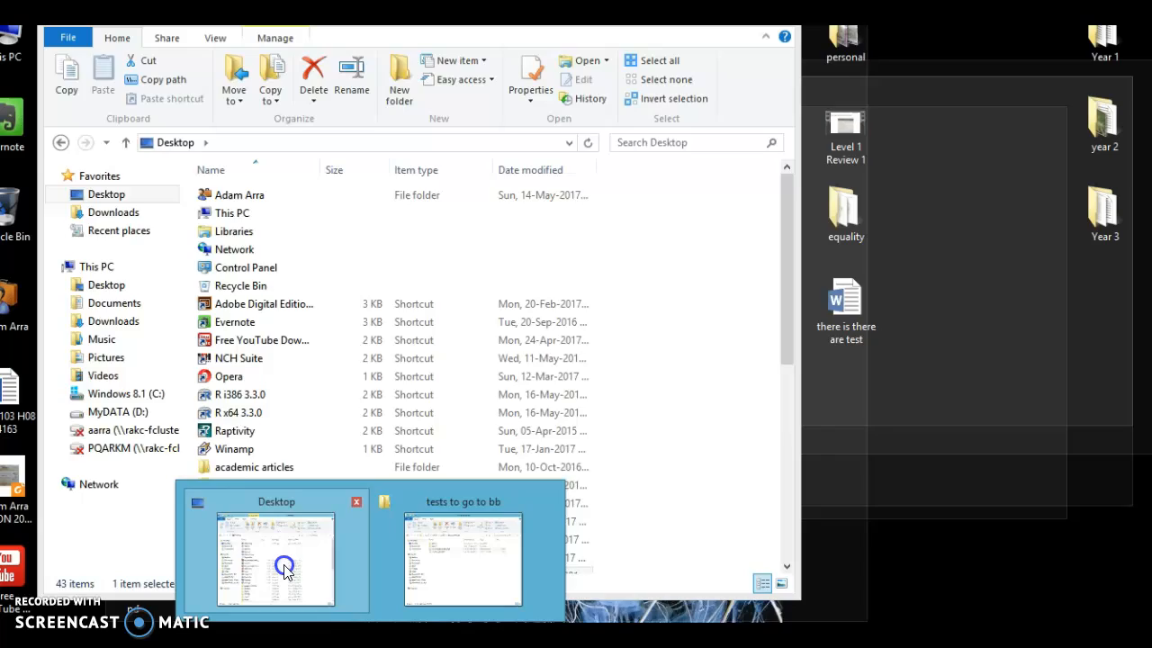
click(481, 560)
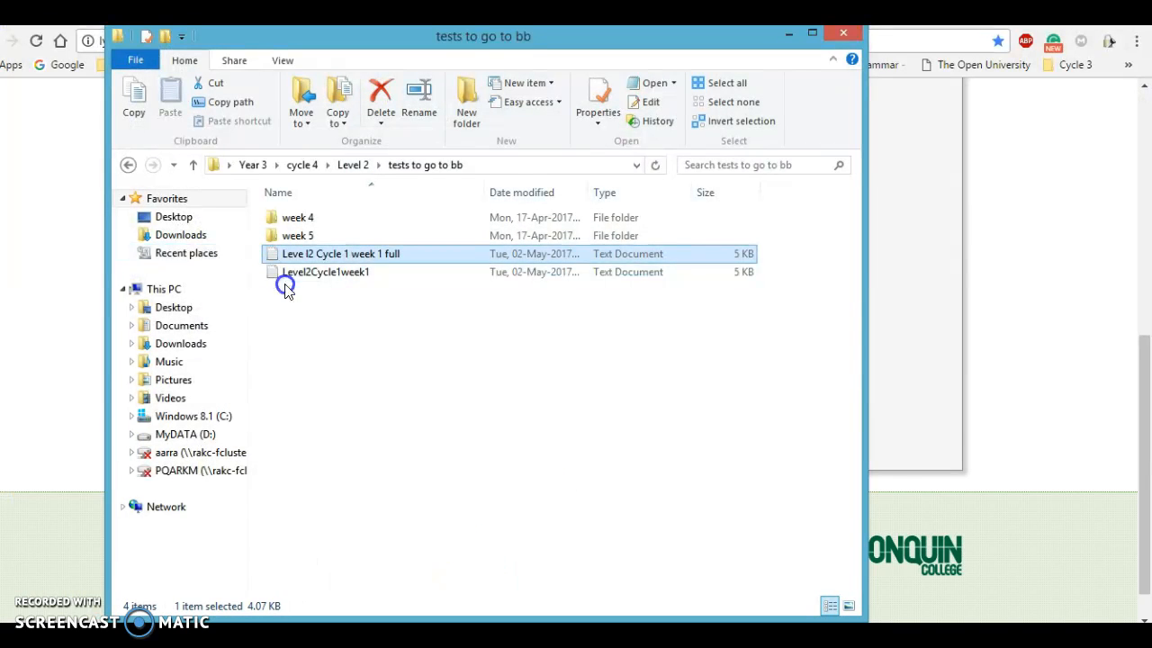
shift+click(329, 274)
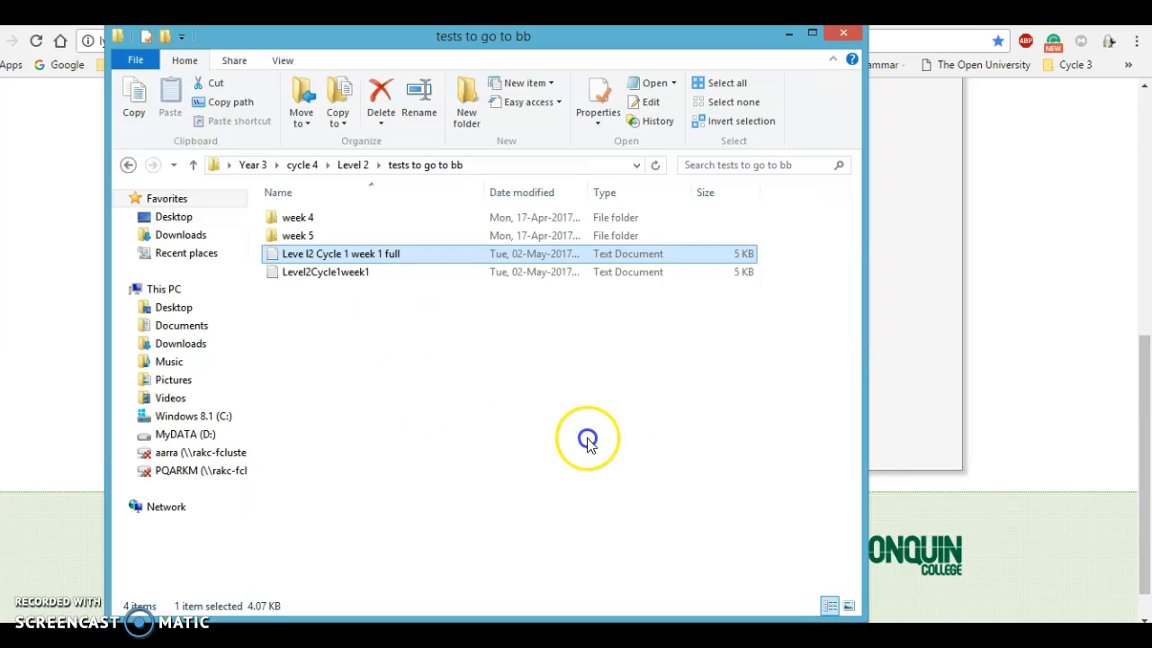
click(31, 328)
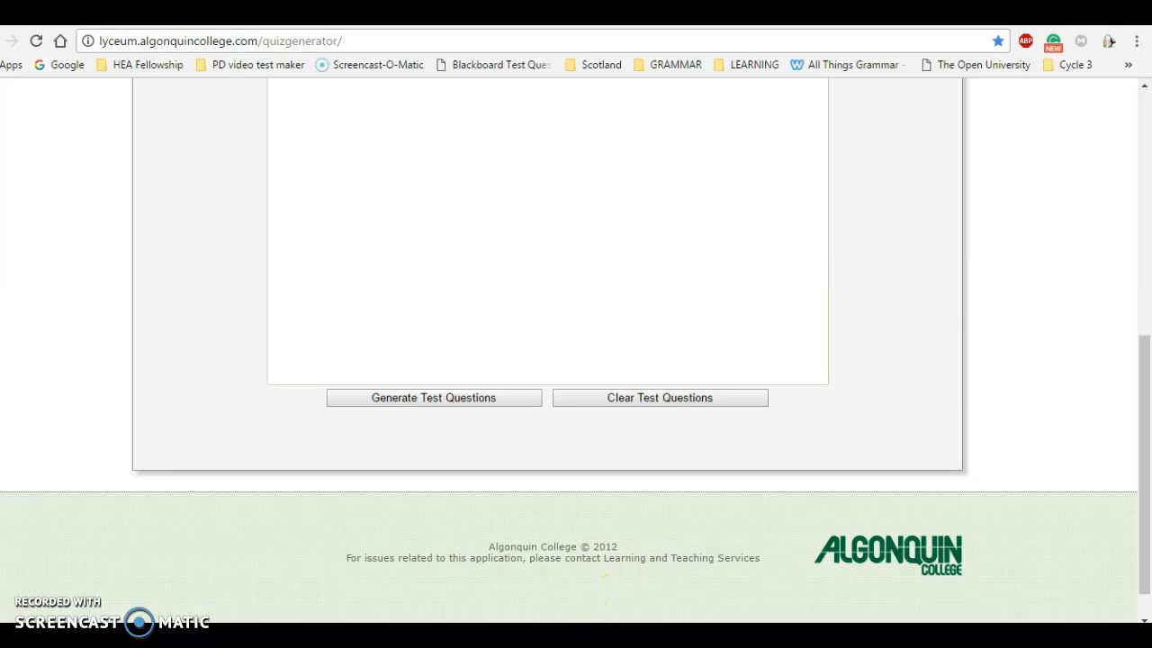
Step: Return to the pending Save As dialog in Notepad and save the quiz as "Level 2 Cycle 1 week 1 full" in Level 2 Cycle 1
mouse_move(531, 633)
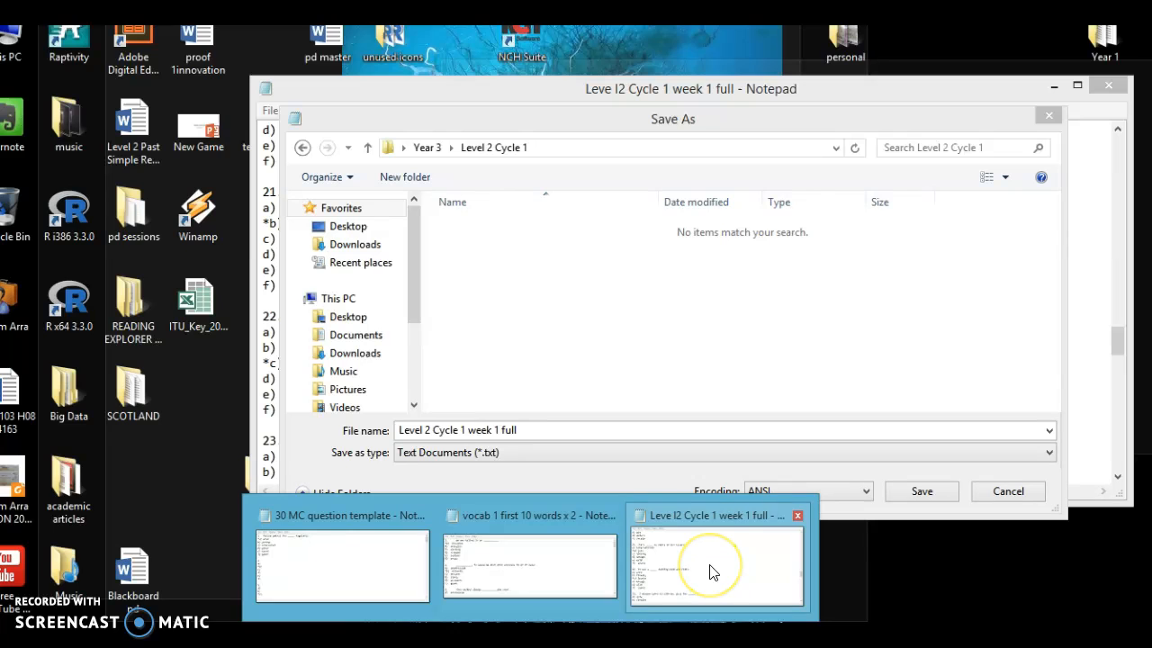
click(711, 572)
click(909, 490)
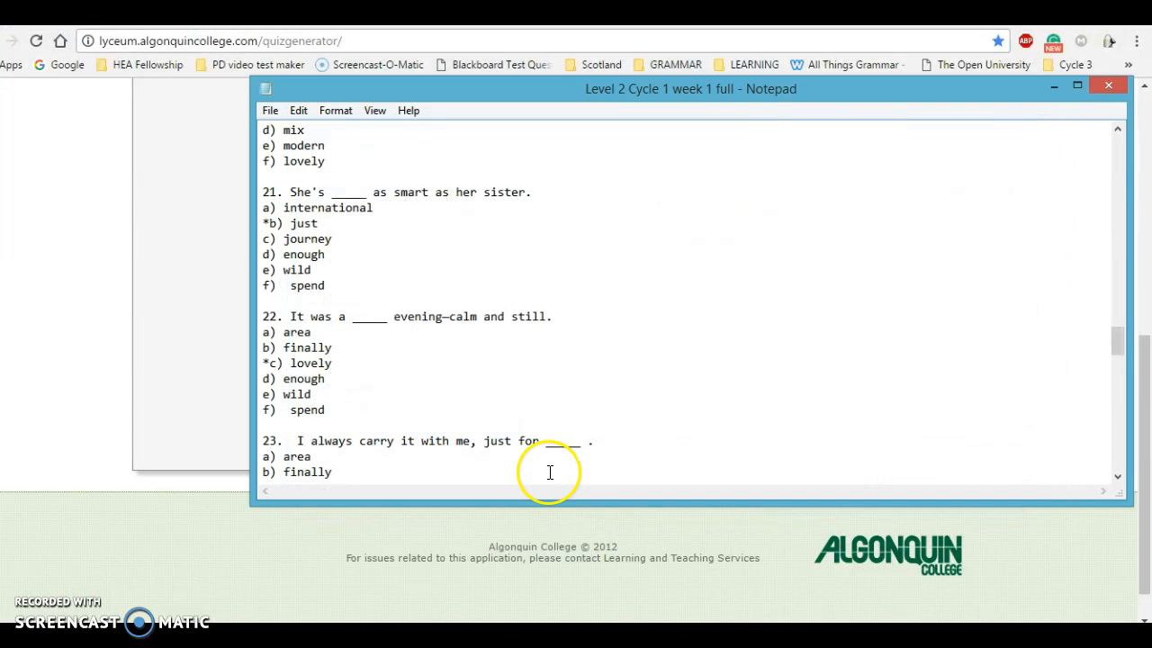
Step: Review the saved quiz in Notepad from question 21 back to questions 4 to 6, including the asterisked correct answers
scroll(414, 268, up, 12)
scroll(418, 270, up, 20)
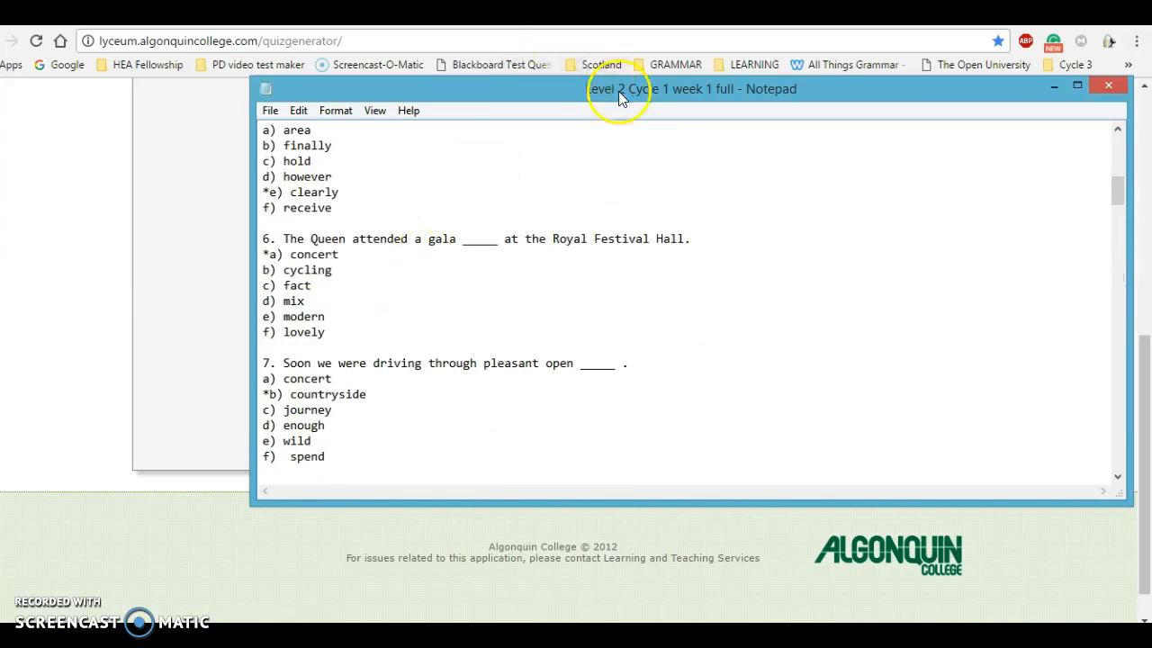
scroll(399, 334, up, 4)
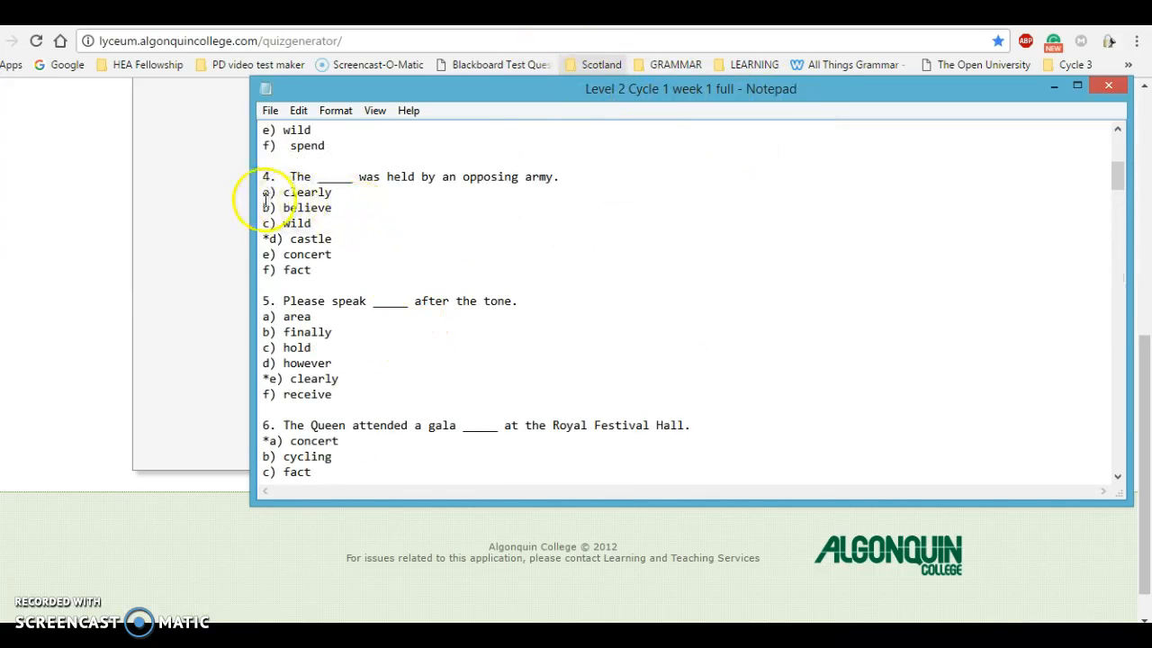
scroll(351, 308, down, 1)
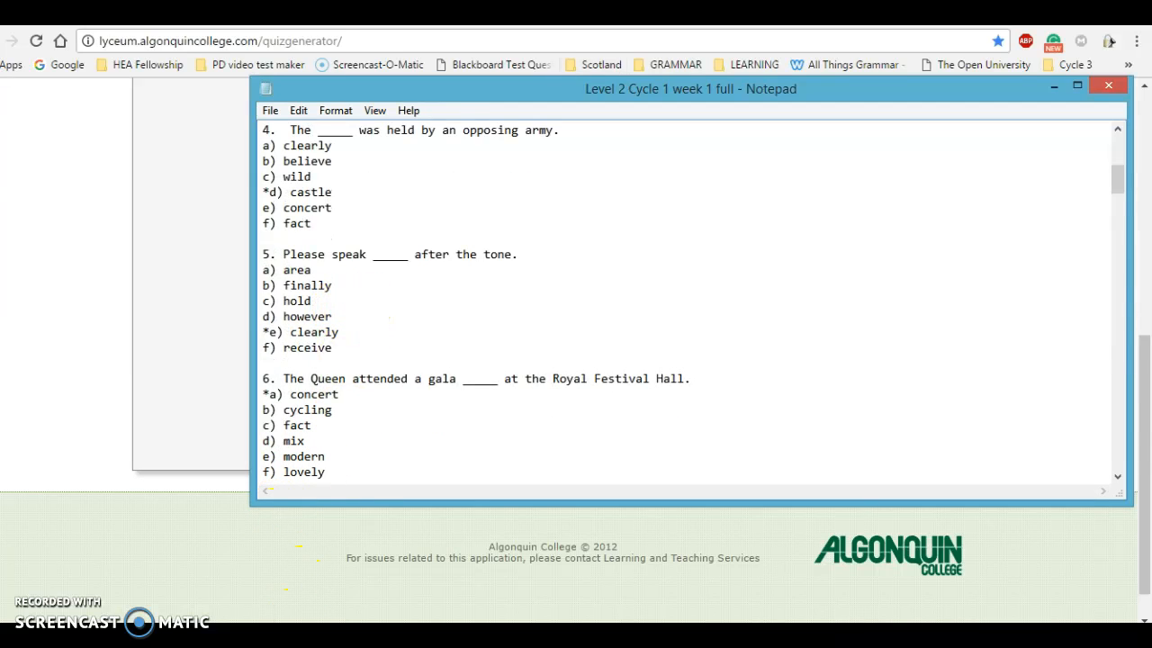
Step: Examine the Area example sentences in Word and quiz questions 2 and 3 in Notepad, then return to the question generator
click(310, 637)
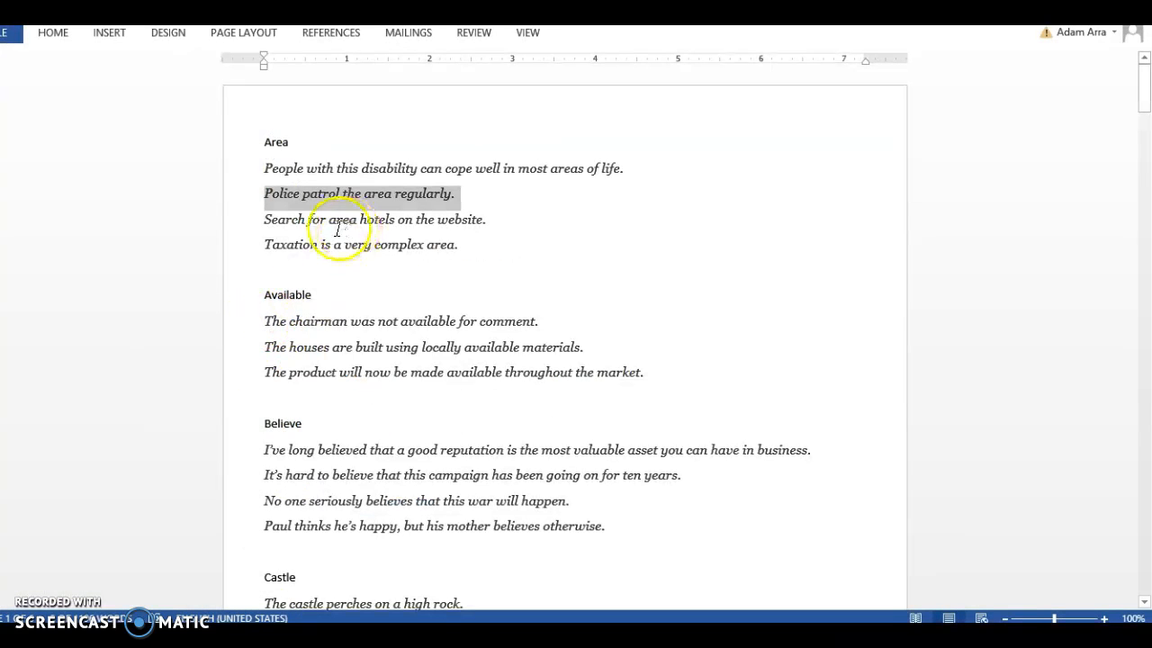
drag(267, 245, 459, 249)
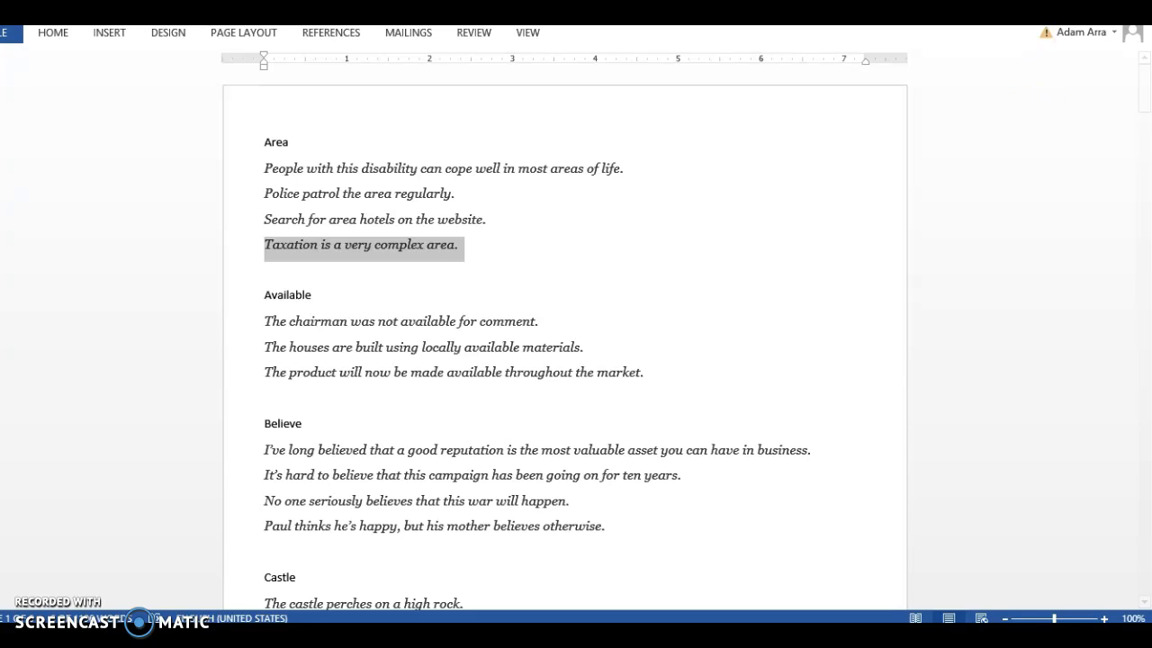
click(1087, 13)
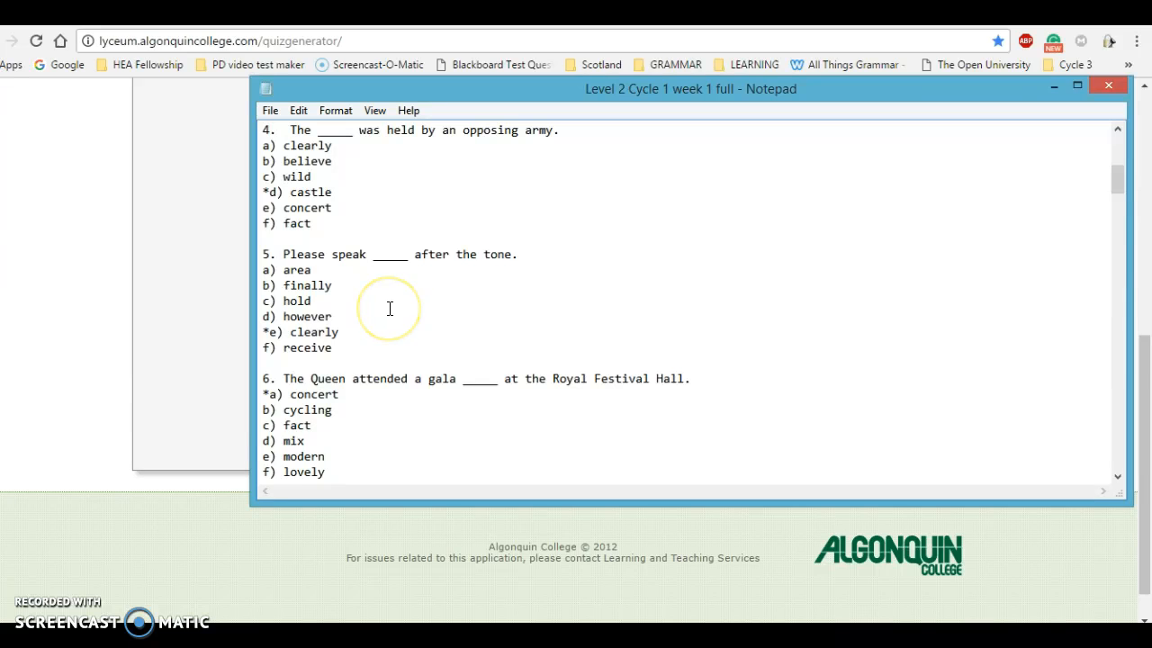
scroll(390, 309, up, 7)
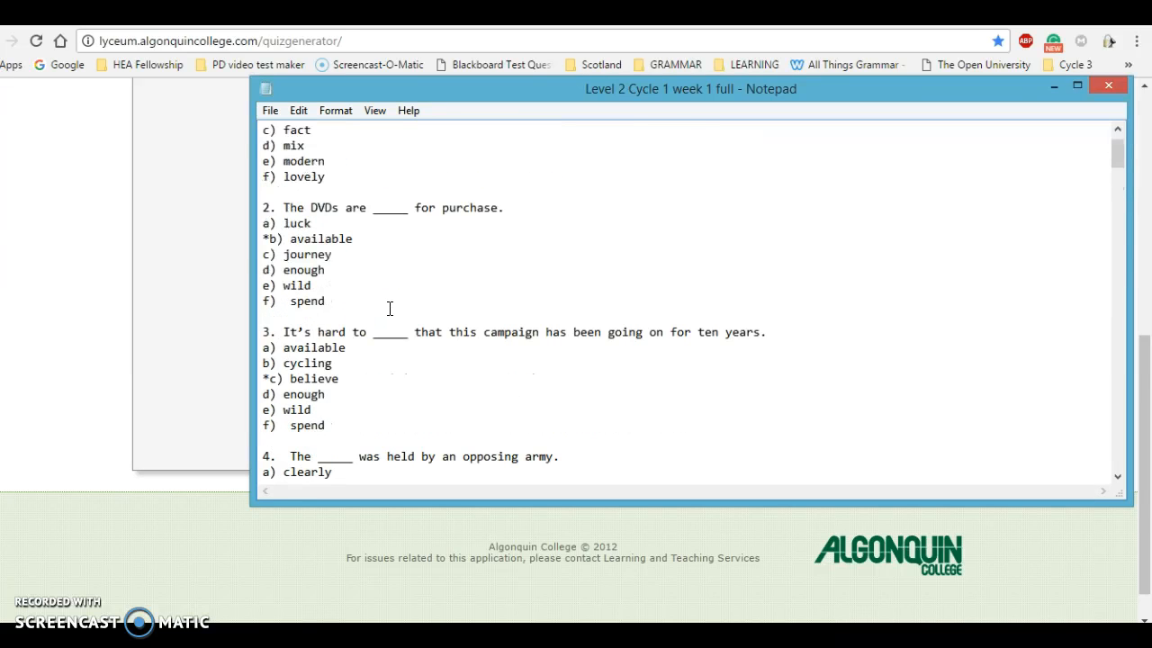
click(74, 402)
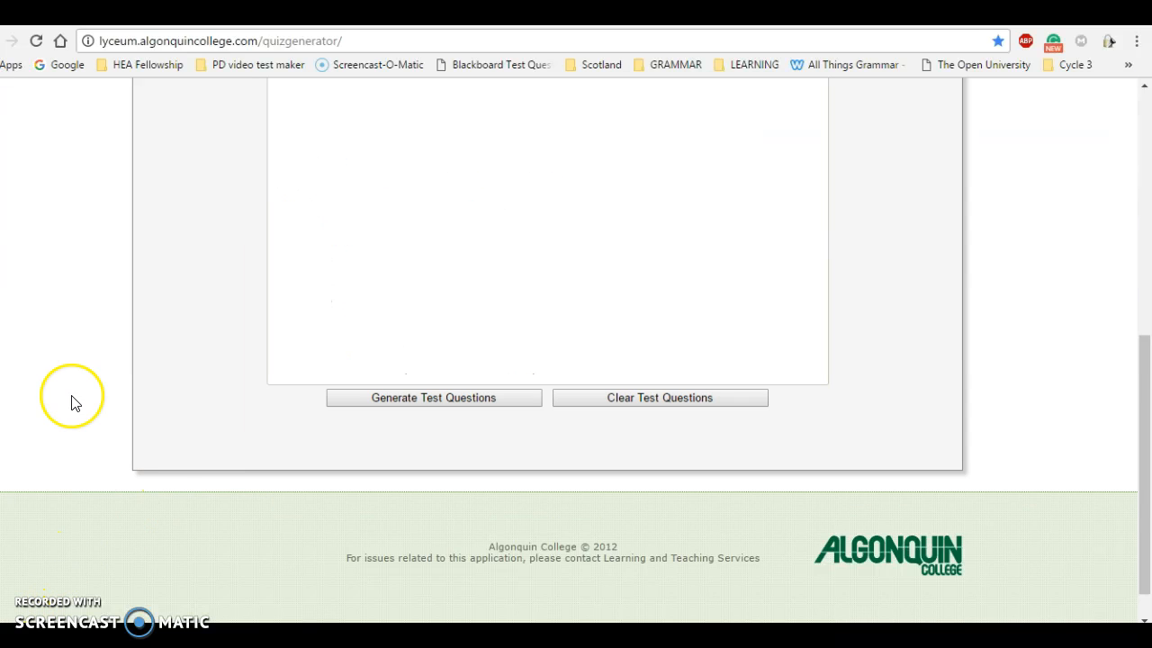